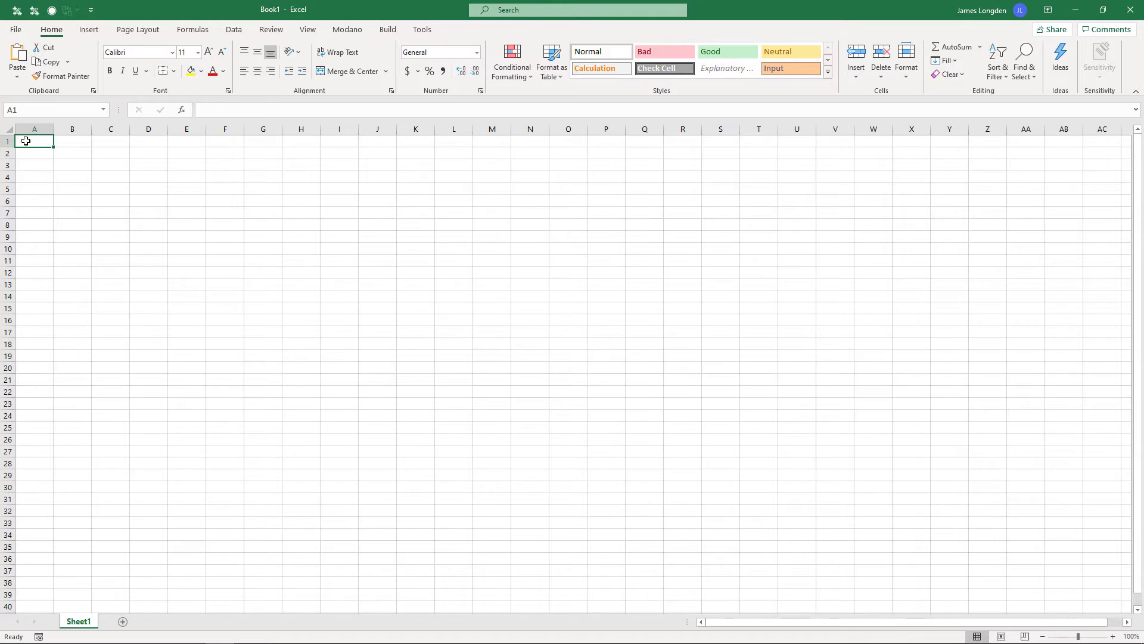
Step: Bring up the Modano ribbon commands above the empty Book1 workbook
click(346, 29)
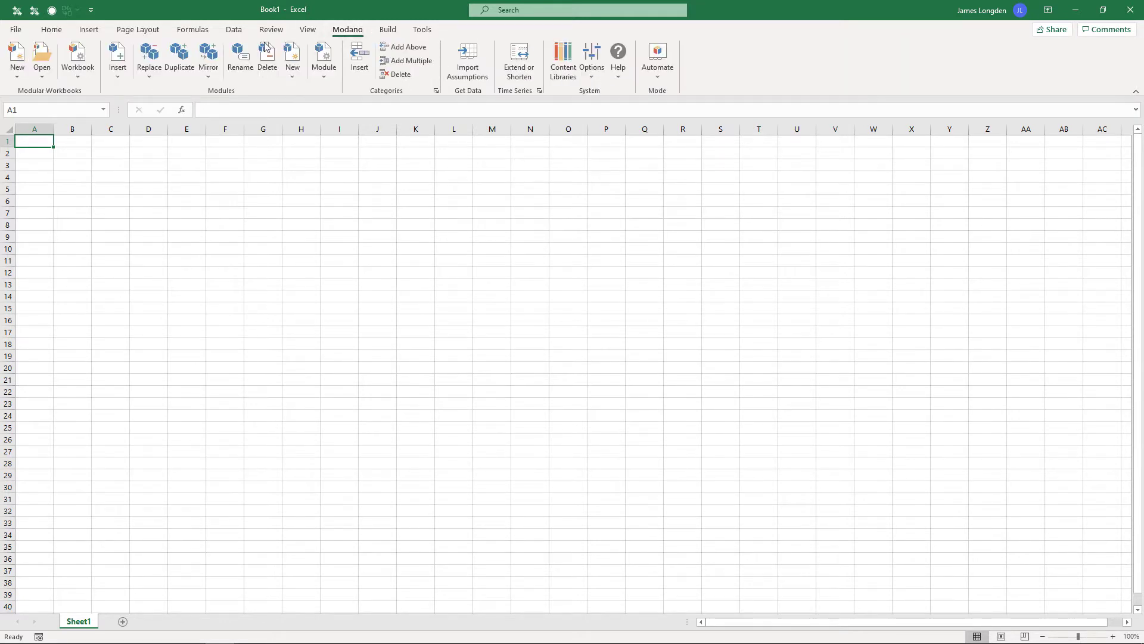
Step: Start a new dynamic-template model and open the Generic Financial Model guide's Chart of Accounts section
click(19, 54)
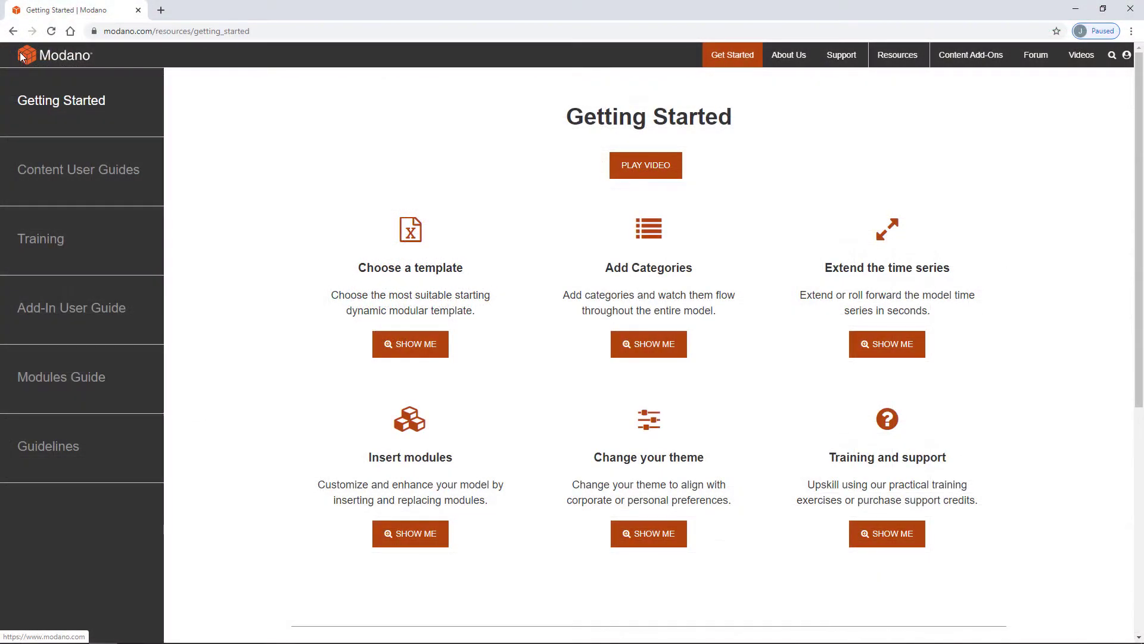
click(84, 169)
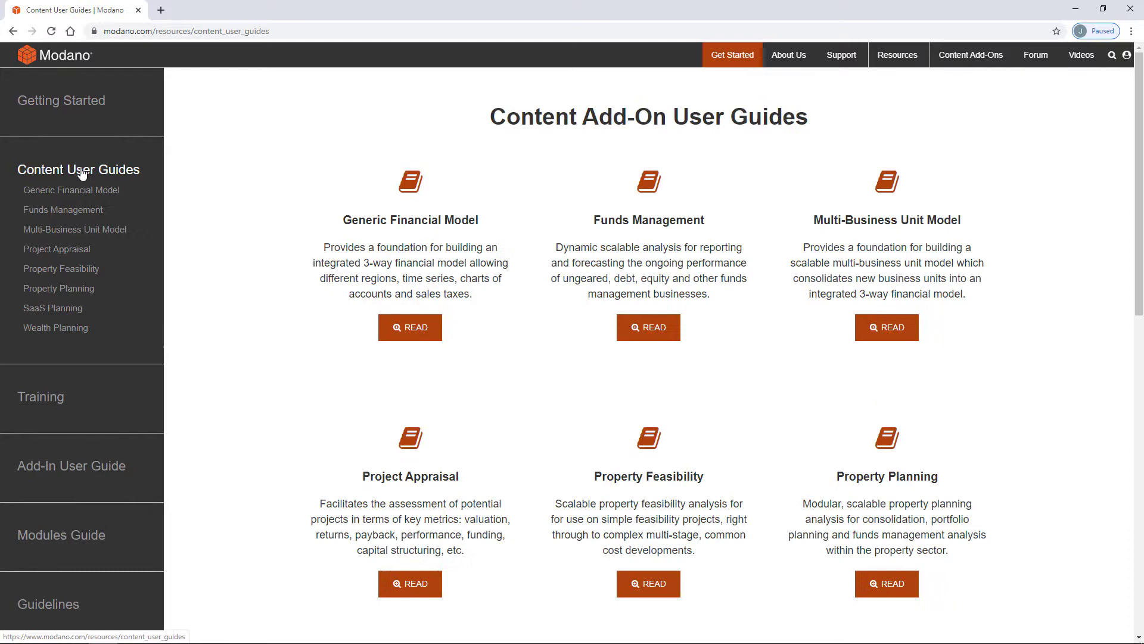
click(93, 191)
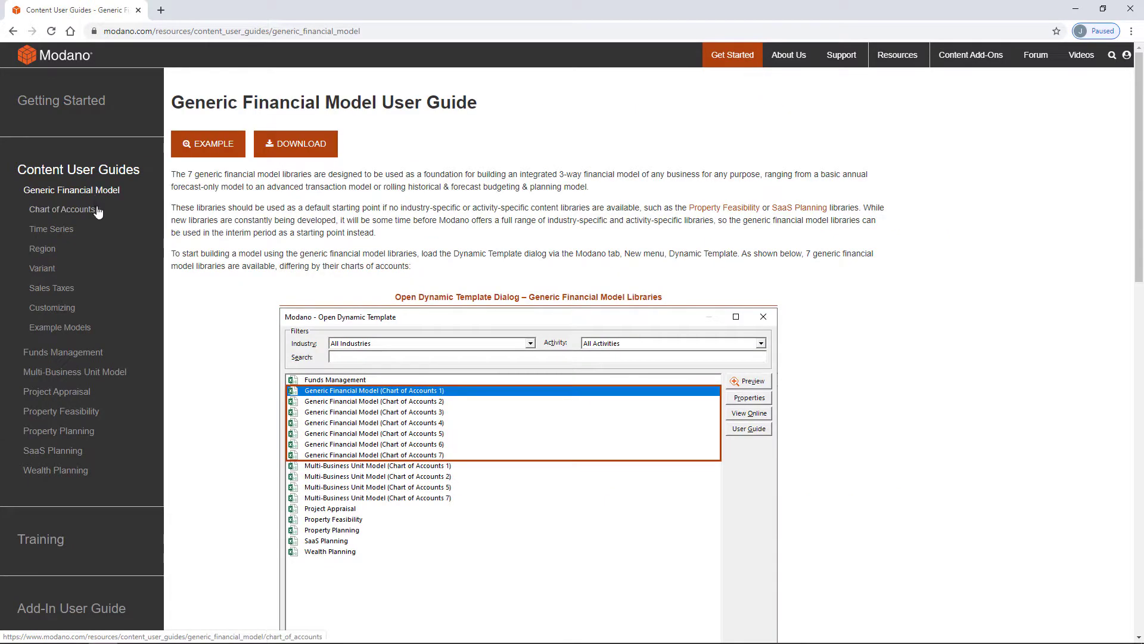
click(98, 213)
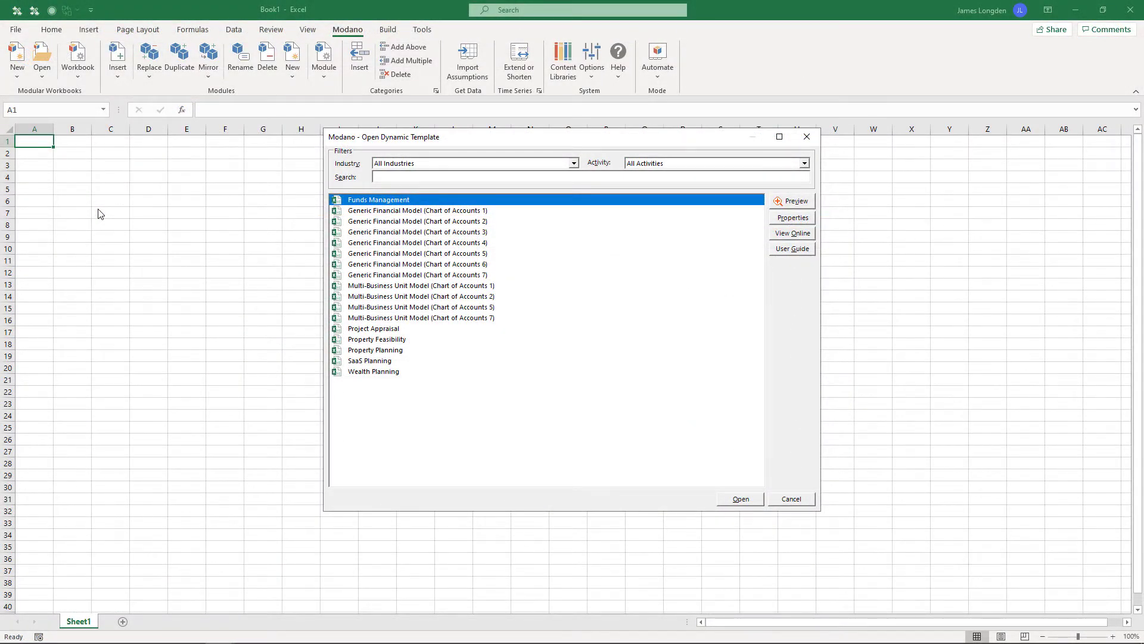
Step: Choose the Generic Financial Model (Chart of Accounts 1) template and open its options
click(368, 211)
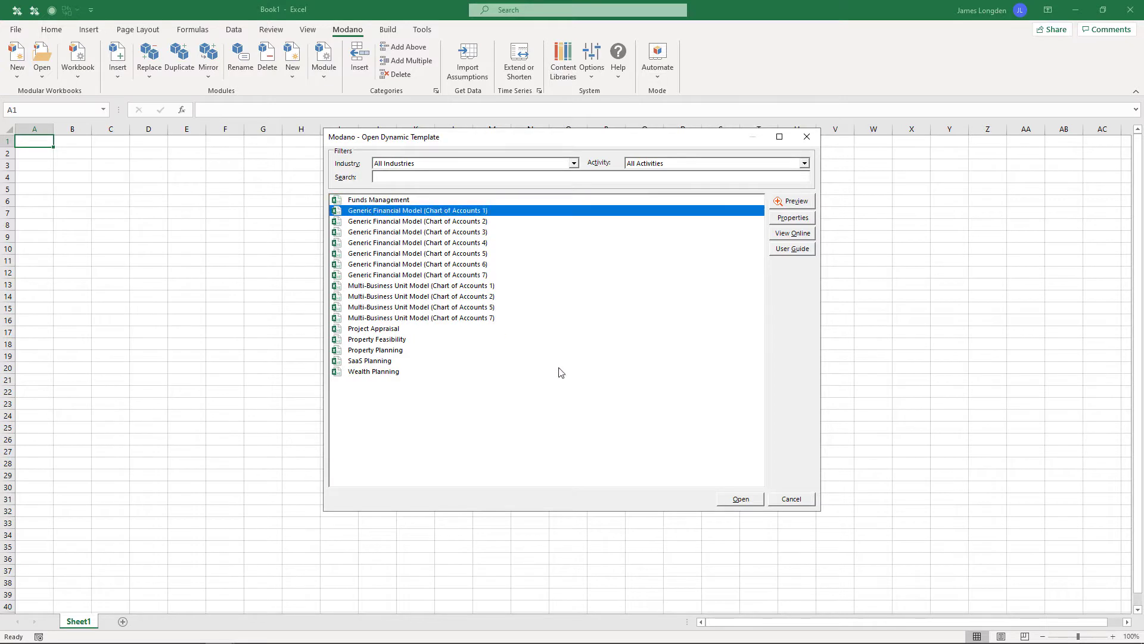
click(757, 502)
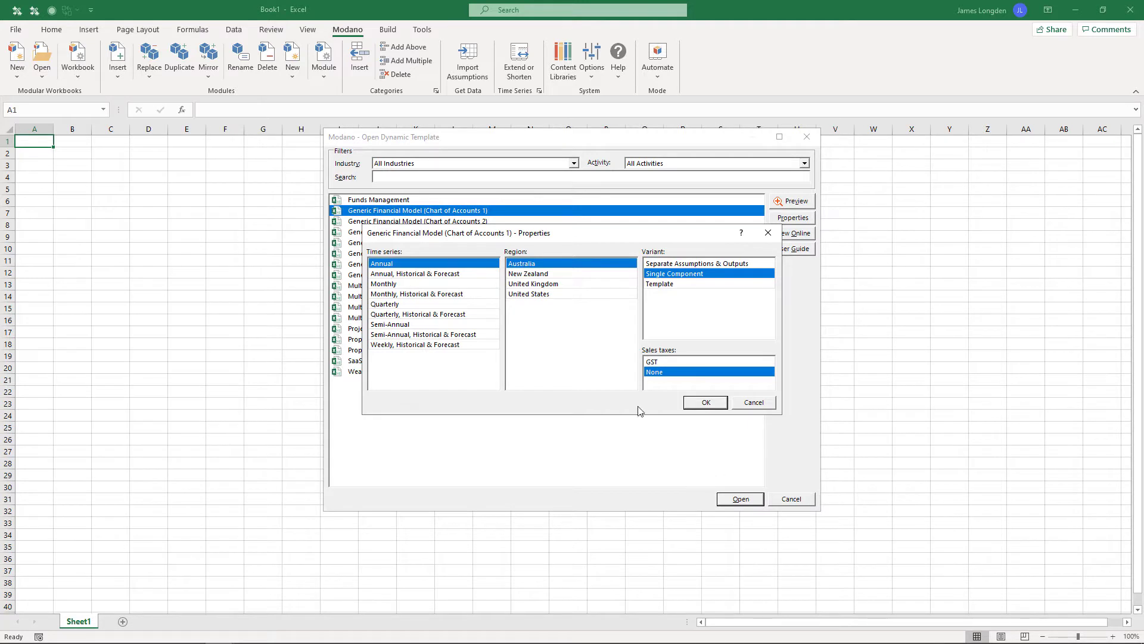
Step: Compare the time series options, then generate the workbook with Quarterly, Historical & Forecast
click(469, 274)
click(474, 296)
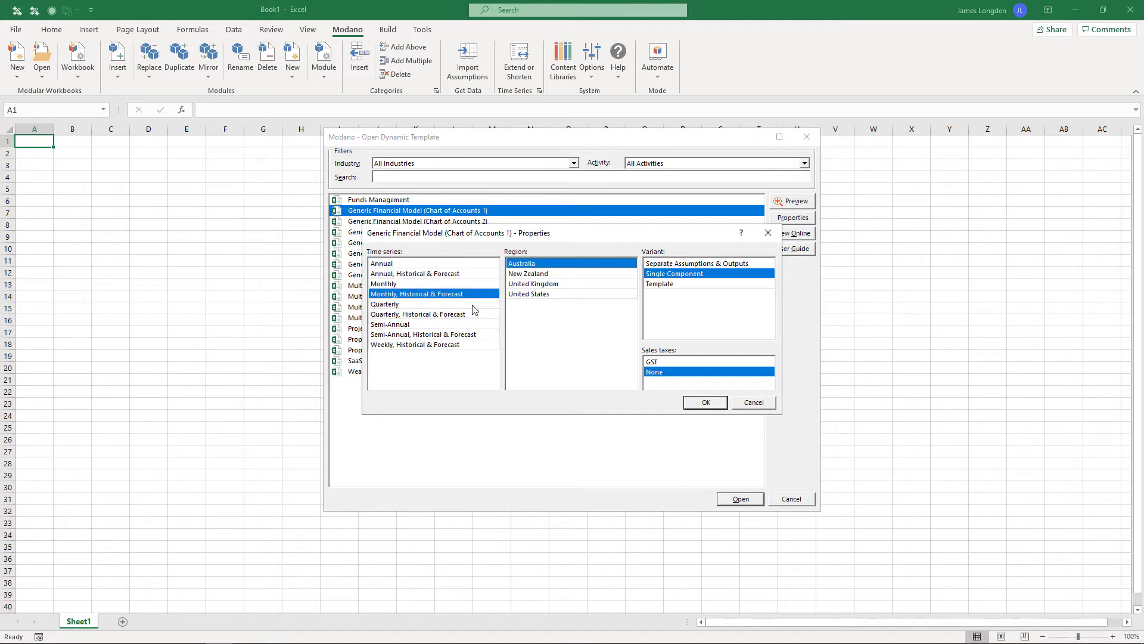
click(474, 315)
click(486, 335)
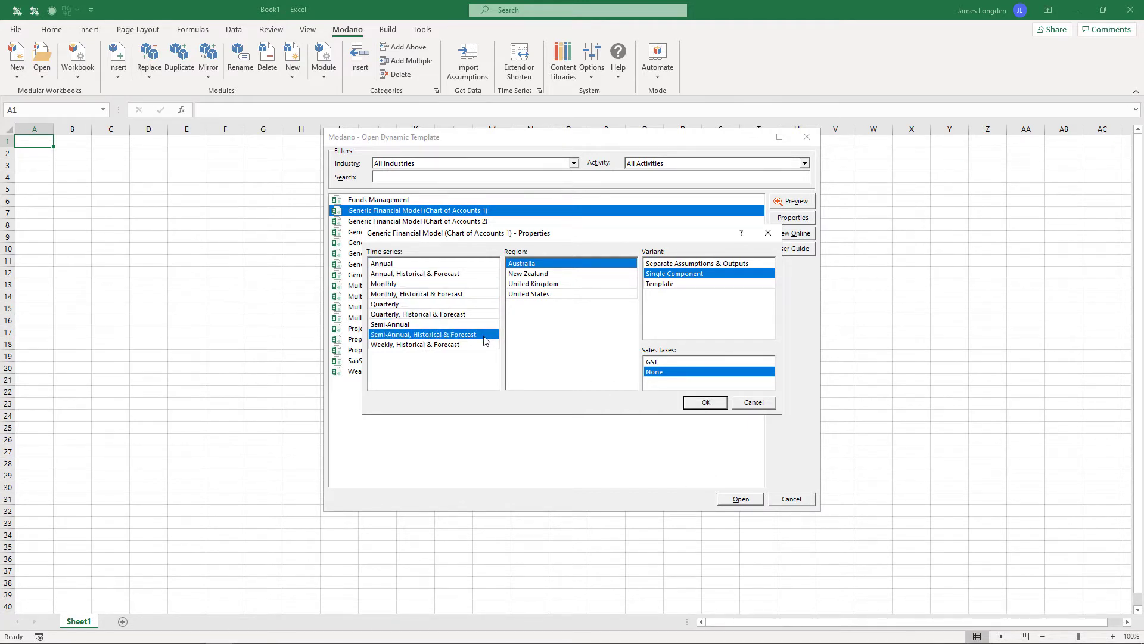
click(417, 264)
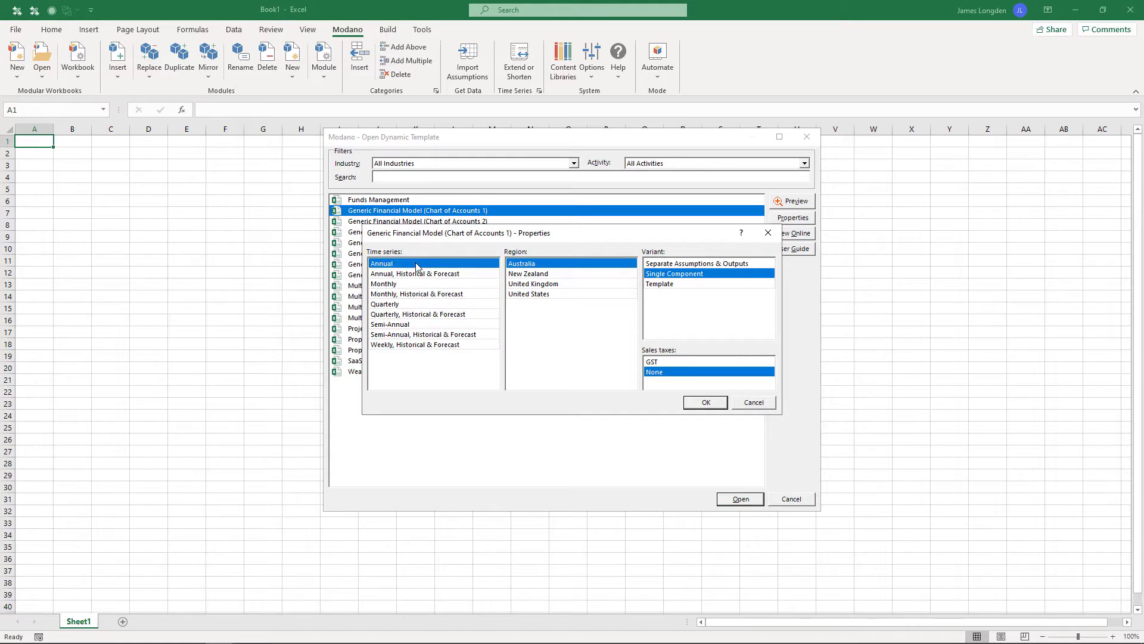
click(422, 285)
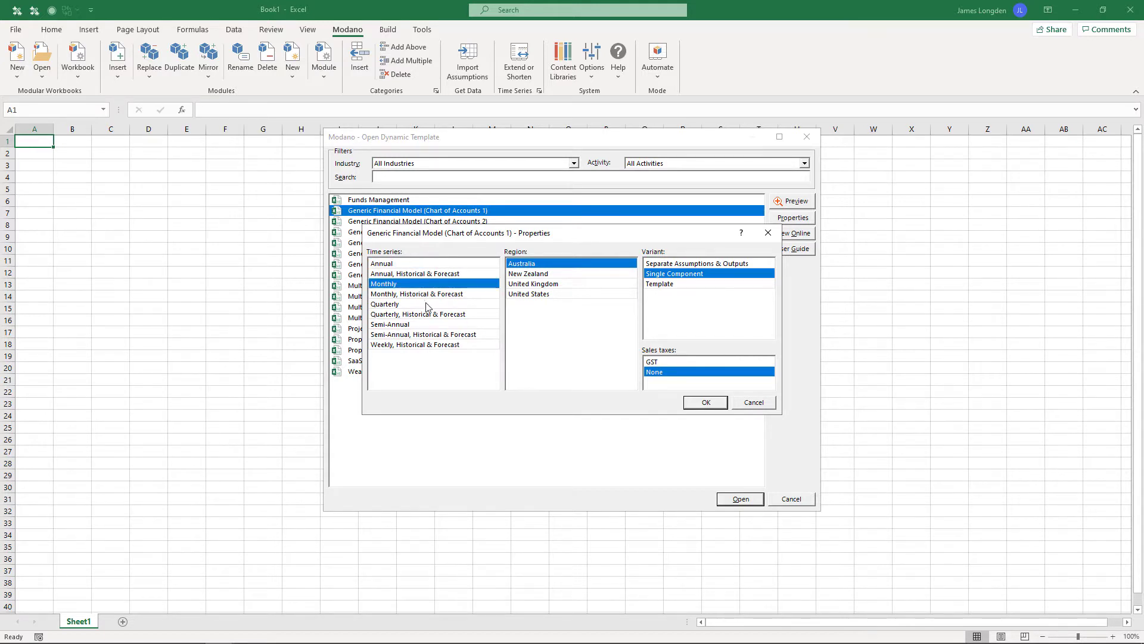
click(426, 305)
click(431, 326)
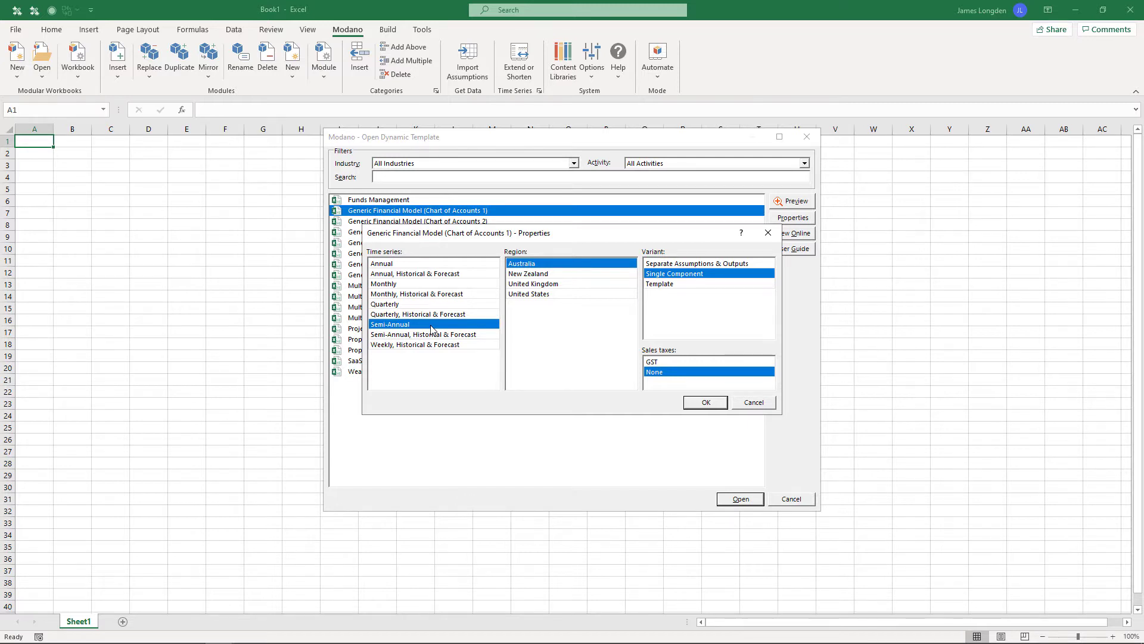
click(442, 316)
click(702, 408)
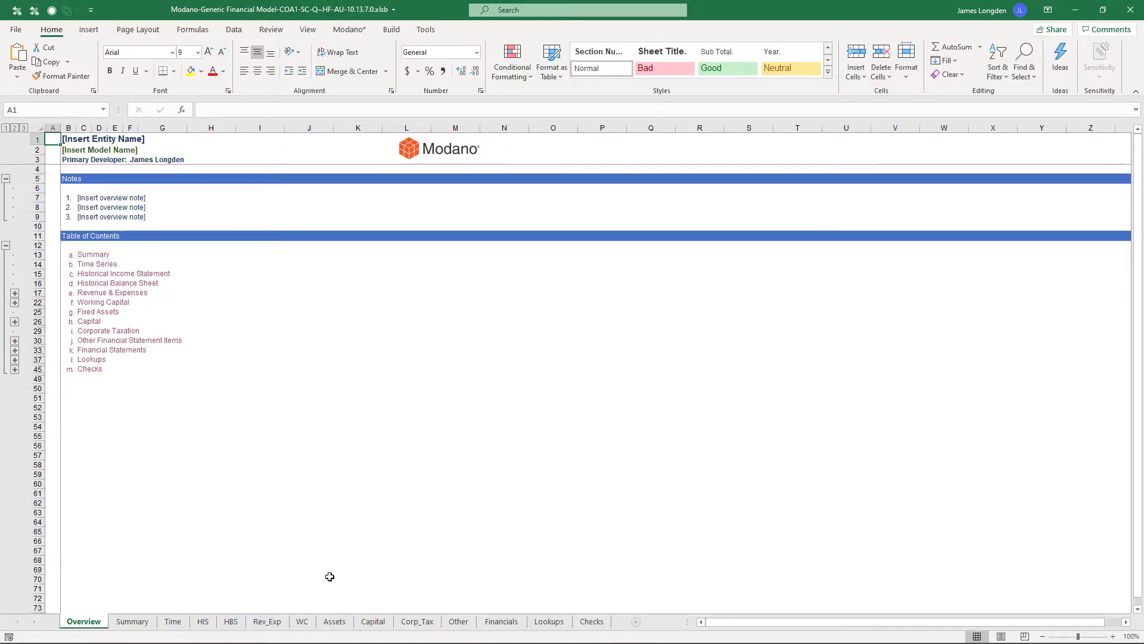
Step: Look through the HIS, HBS, Rev_Exp and WC sheets, ending on Revenue & Expenses
click(202, 621)
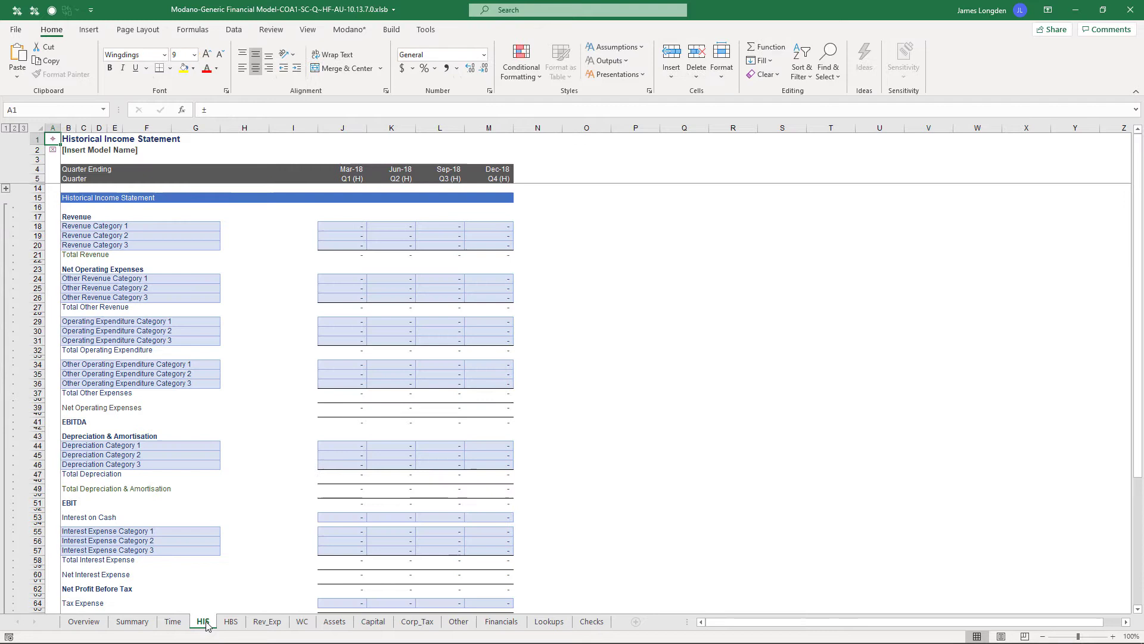
click(231, 621)
click(267, 622)
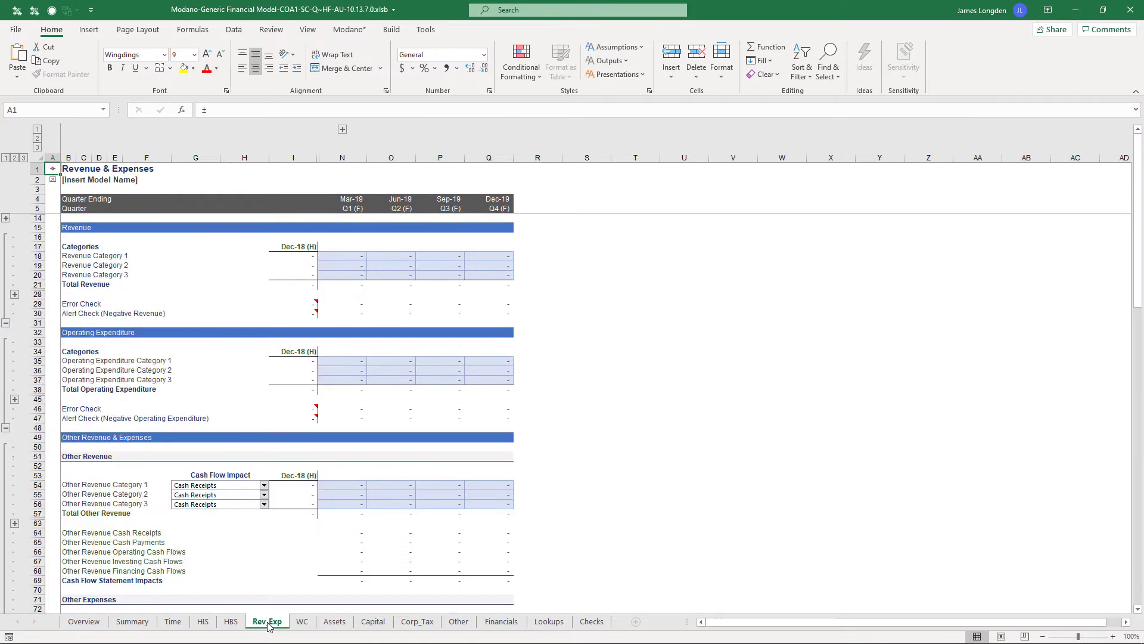
click(301, 623)
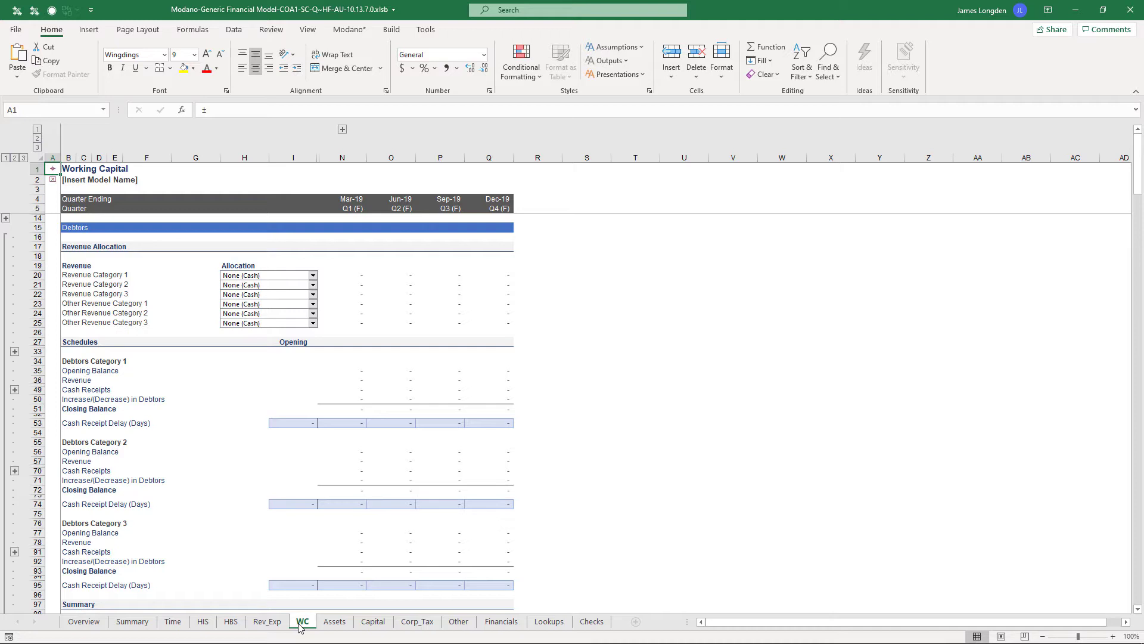
click(279, 626)
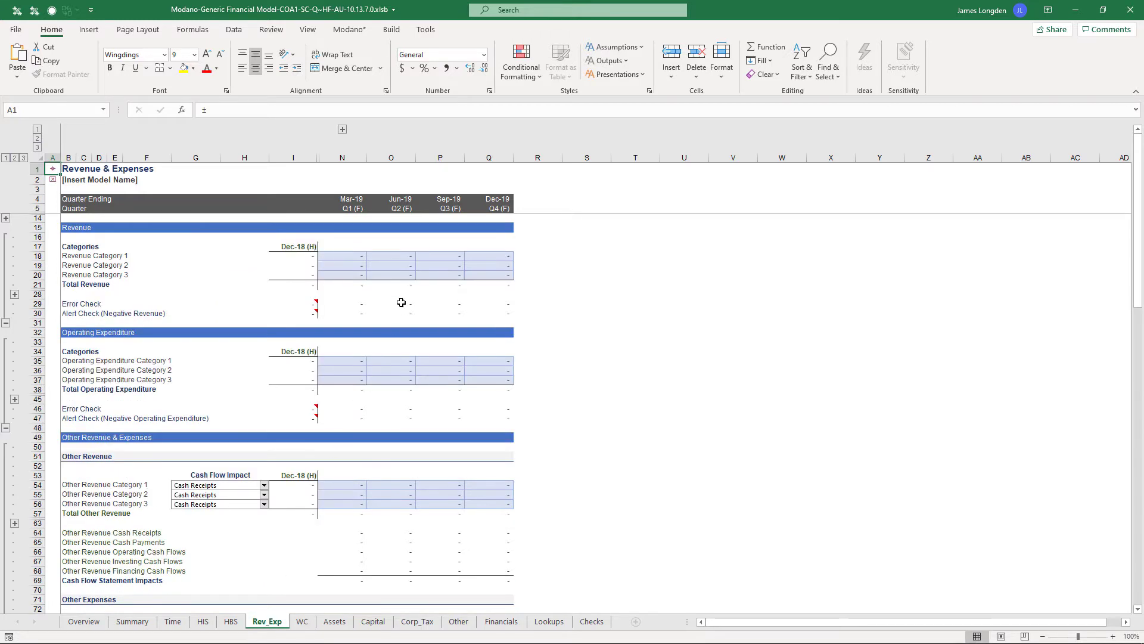
Step: Insert a fourth revenue category and delete Operating Expenditure Category 3
right_click(410, 278)
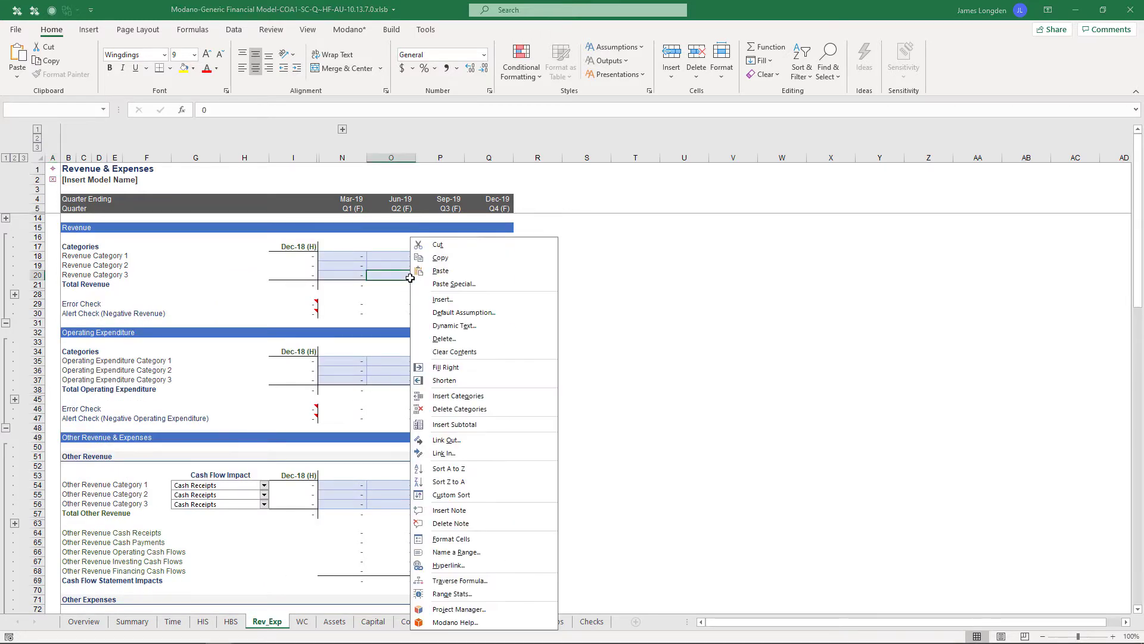
click(511, 405)
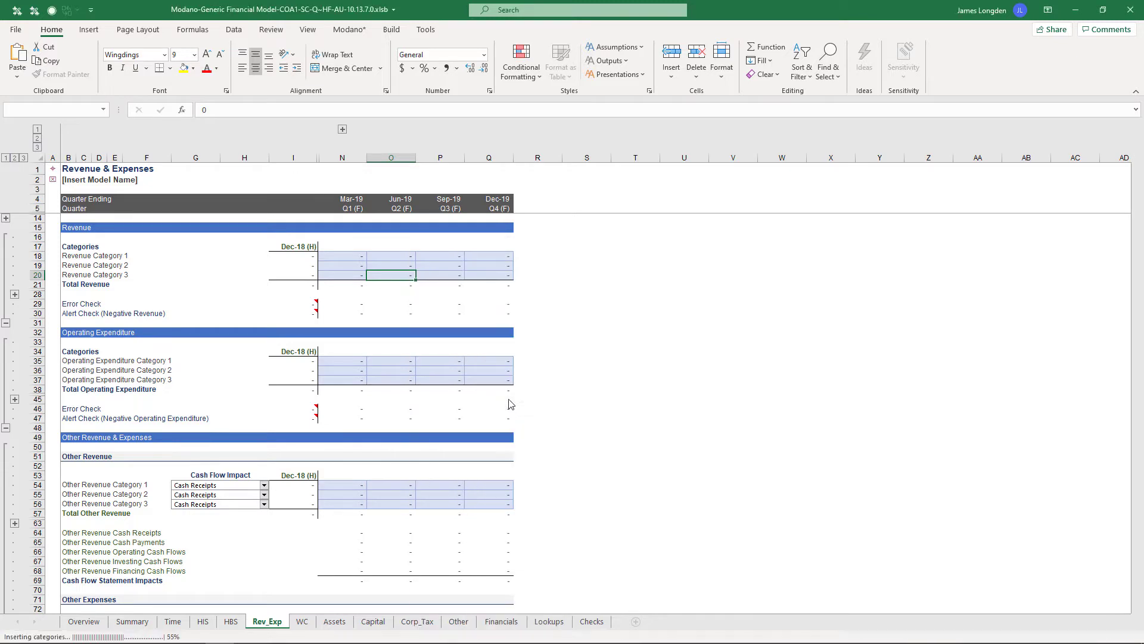
right_click(451, 389)
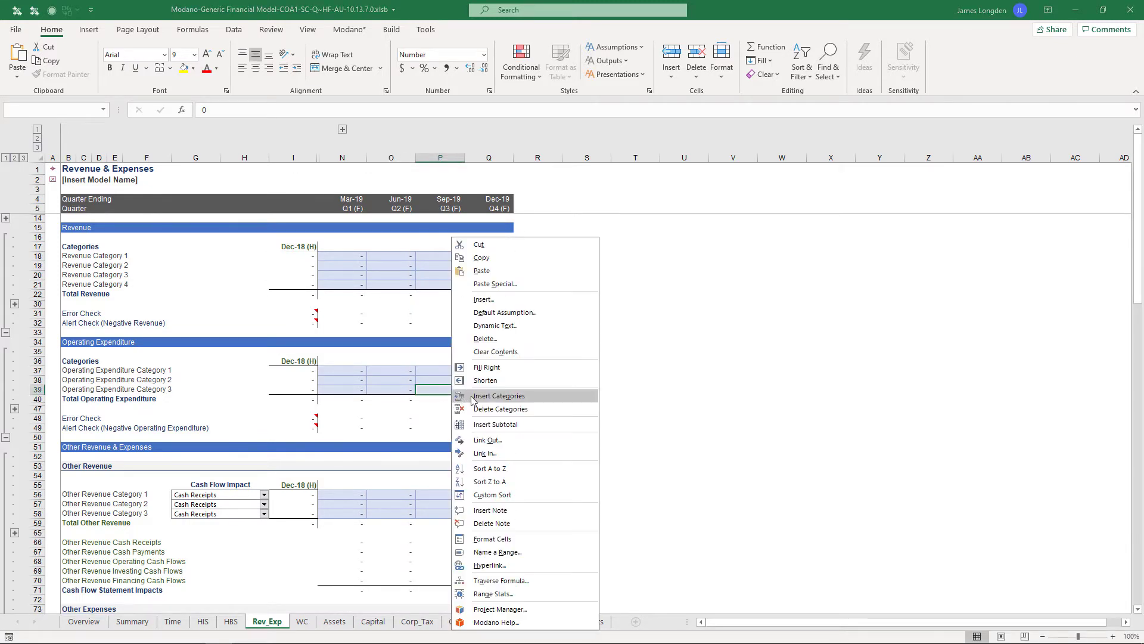
click(531, 410)
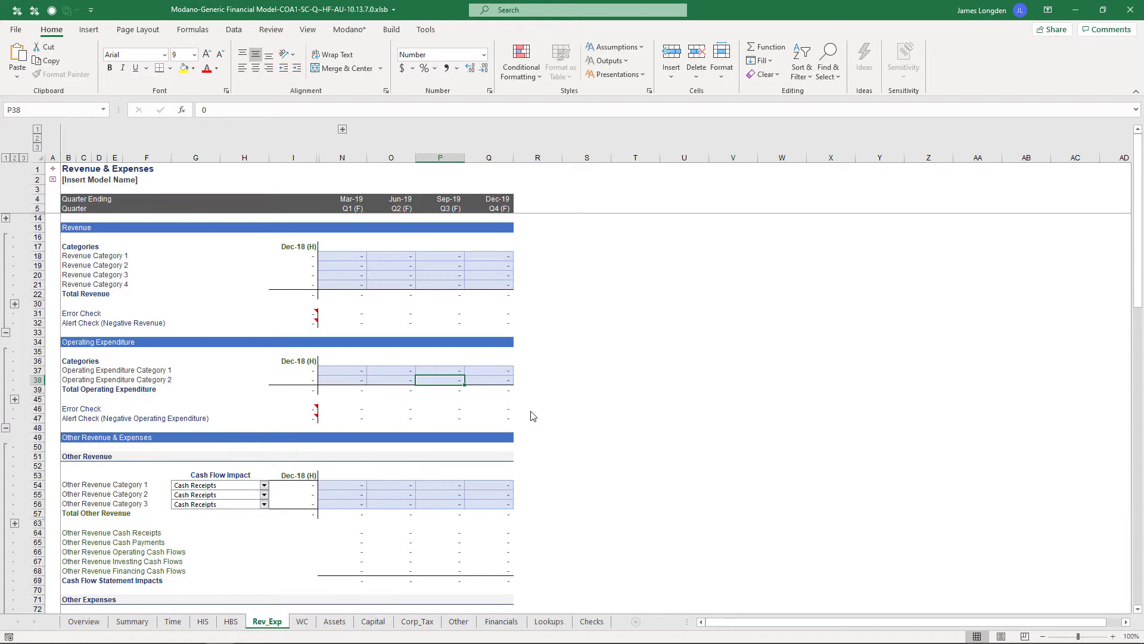
Step: Set the model term to 12 quarters, update period titles, and check Financials columns J:U
click(503, 621)
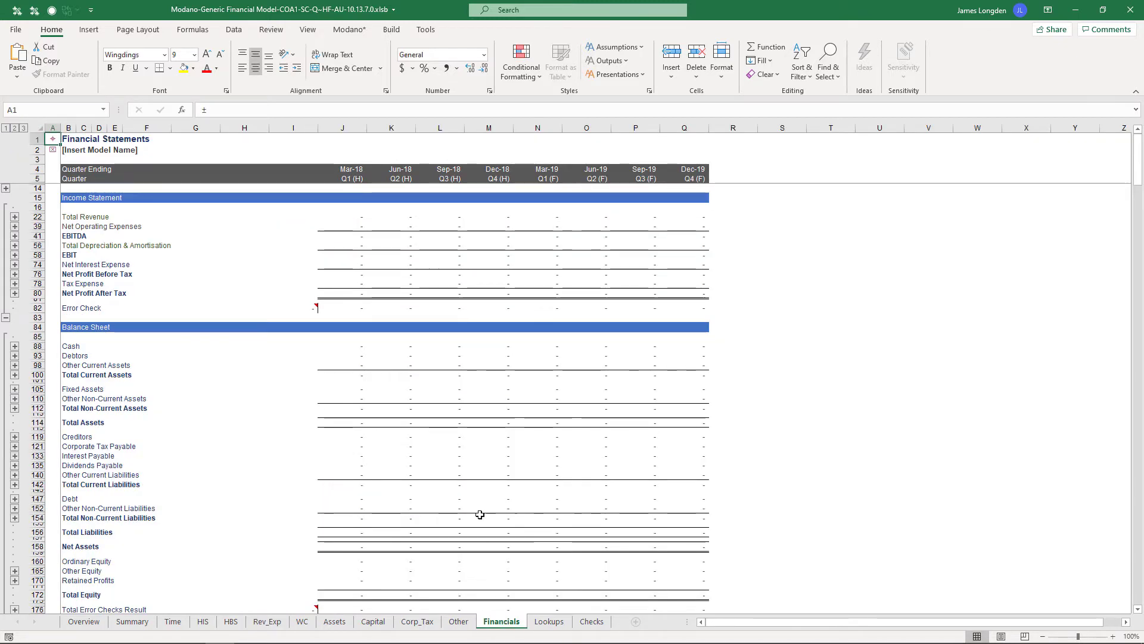
drag(343, 127, 672, 138)
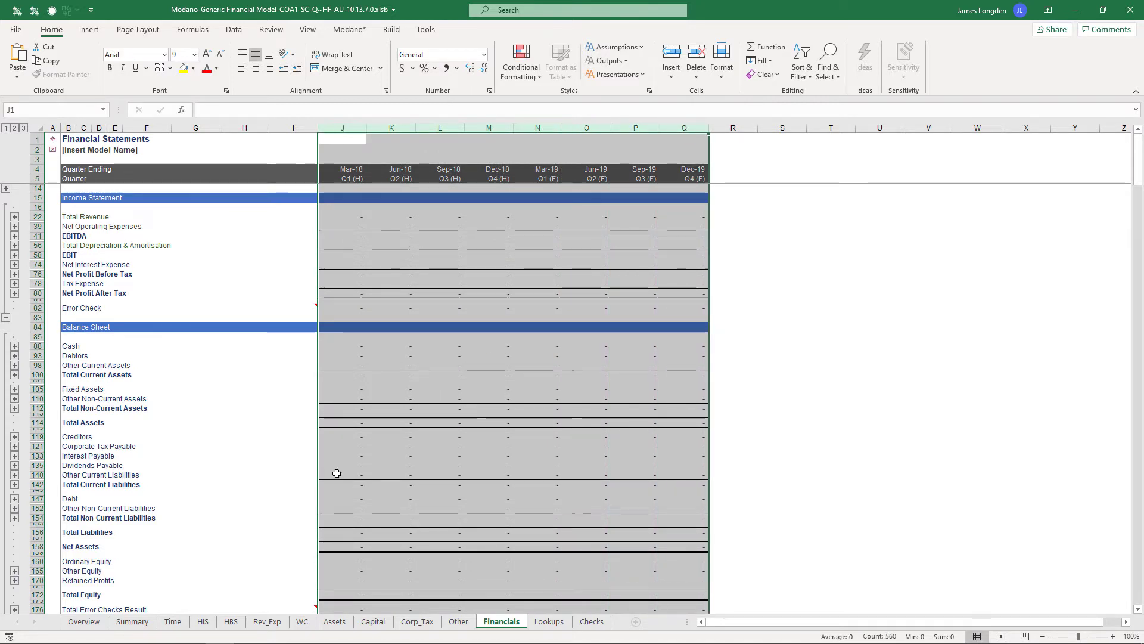
click(173, 621)
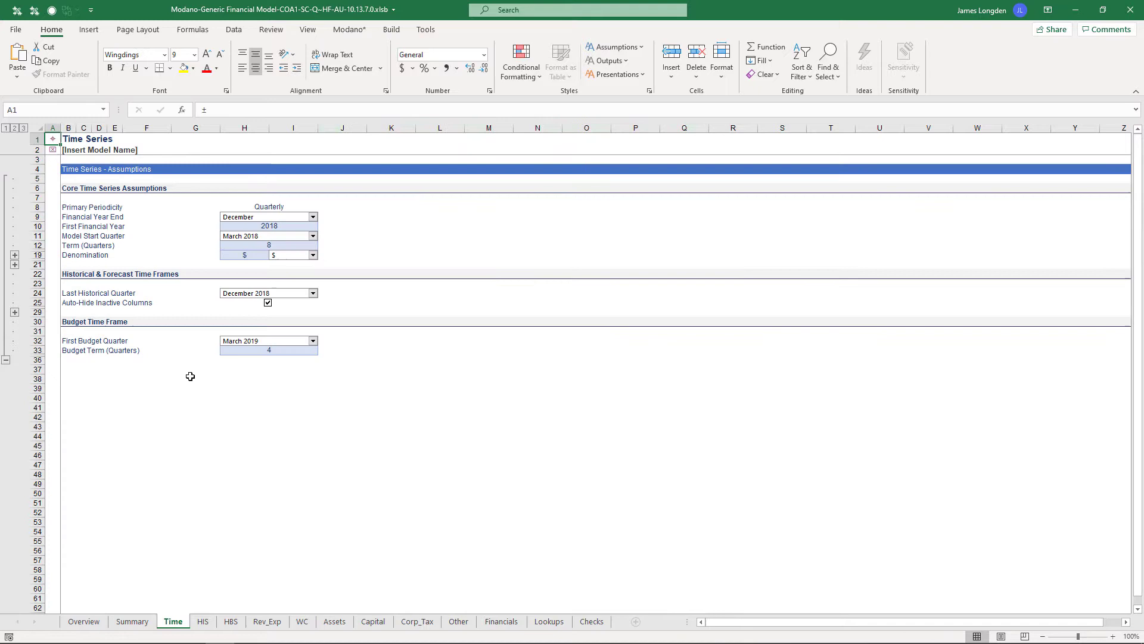
click(233, 245)
text(12)
key(Return)
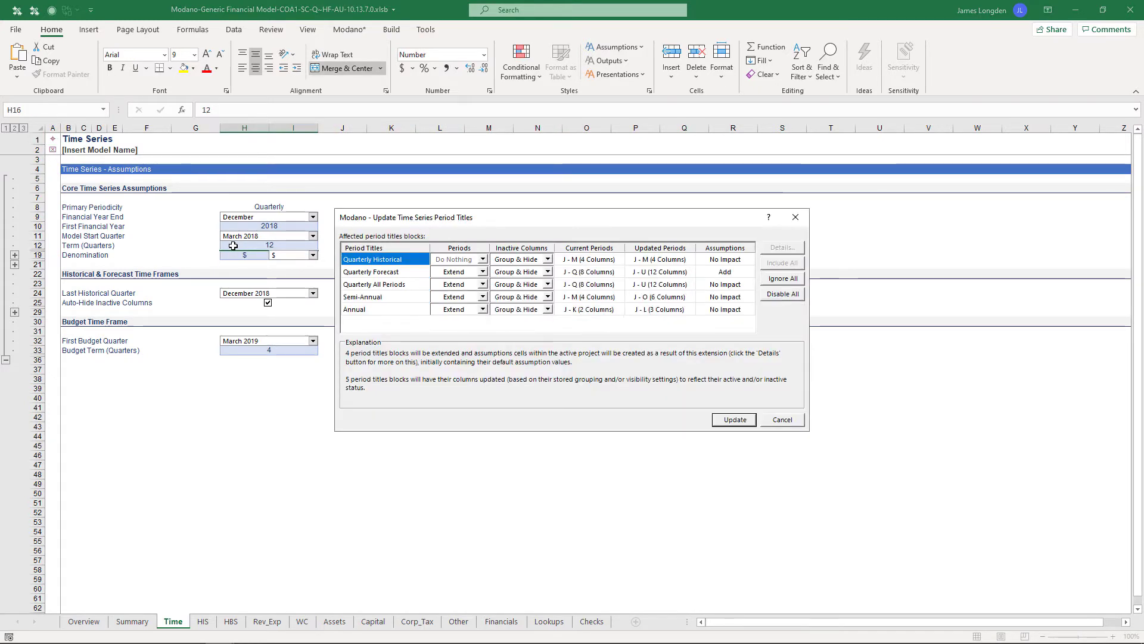
key(Return)
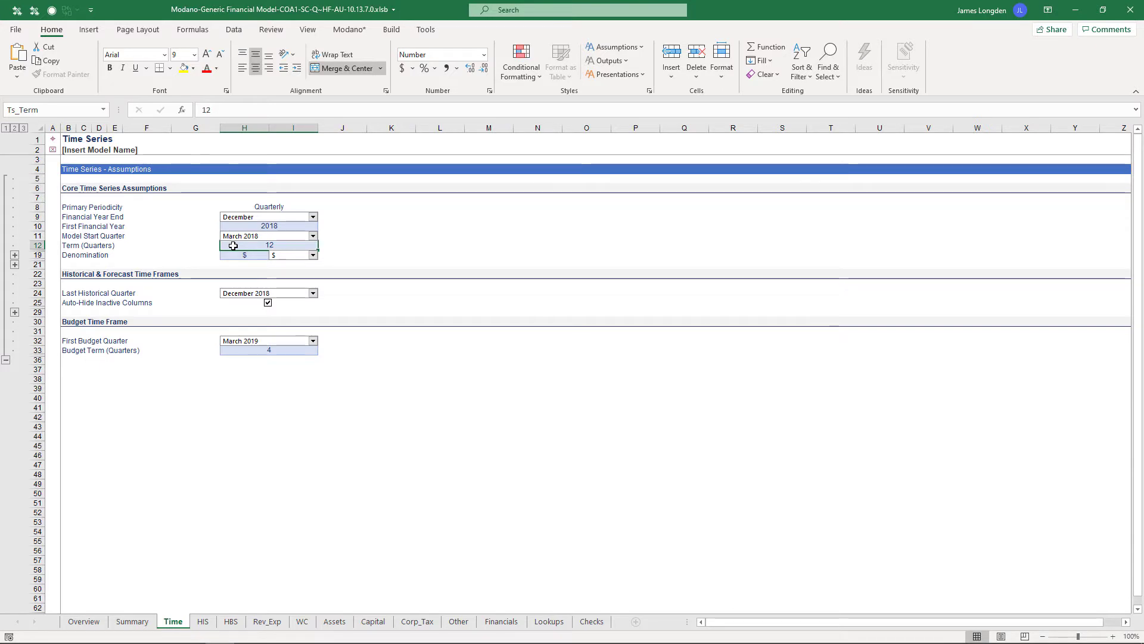
click(500, 621)
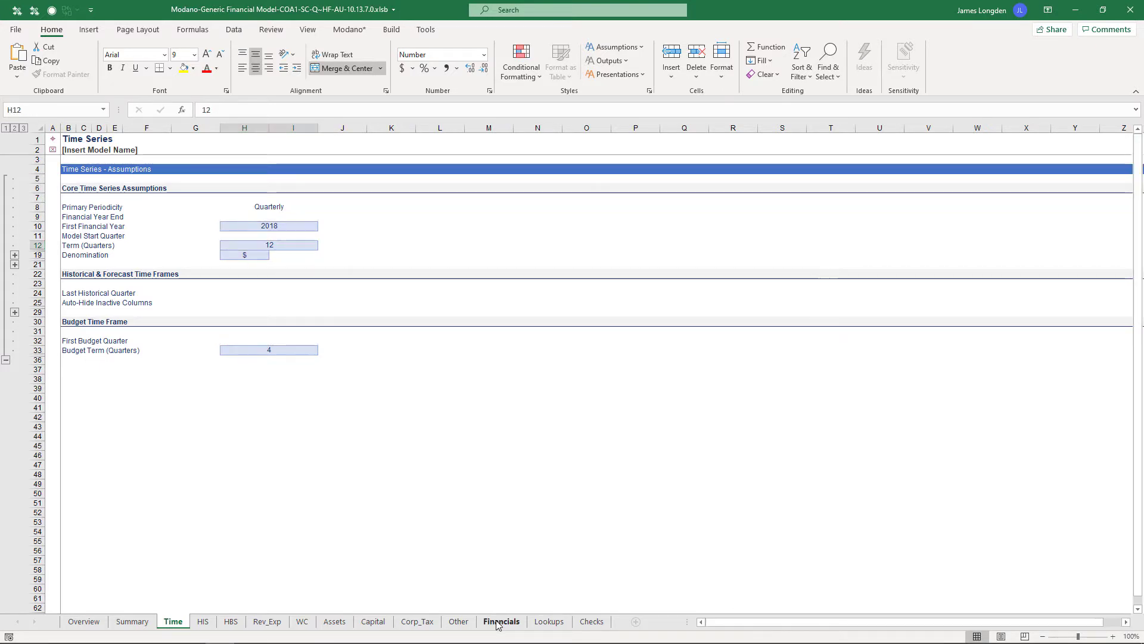
drag(342, 127, 866, 110)
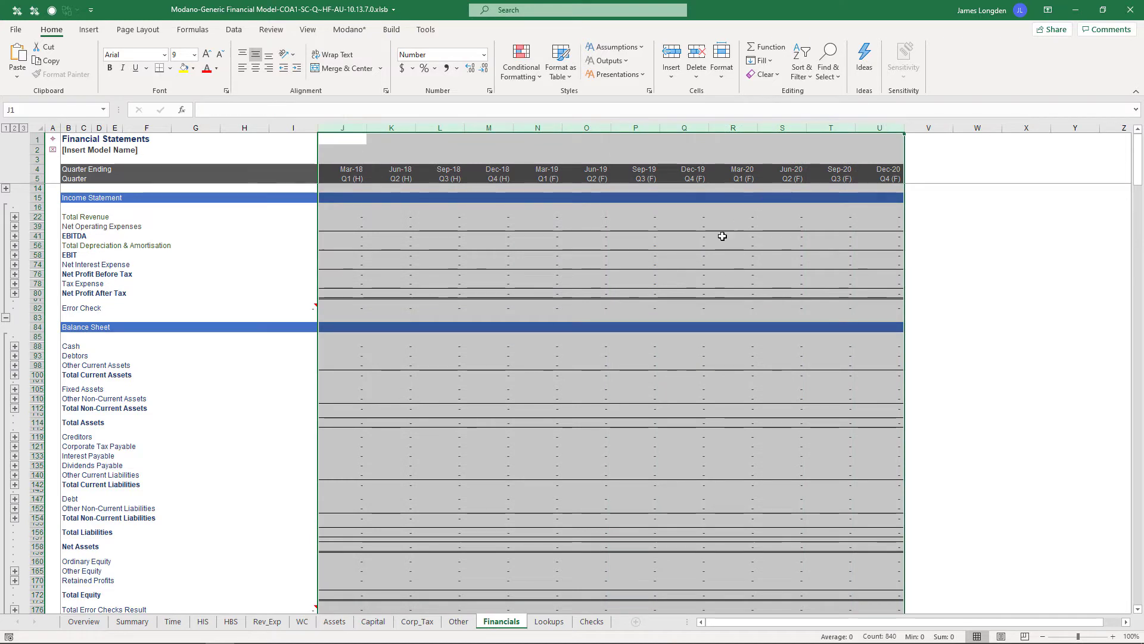
Step: Set the last historical quarter to March 2019 and check the new Mar-19 column
click(204, 621)
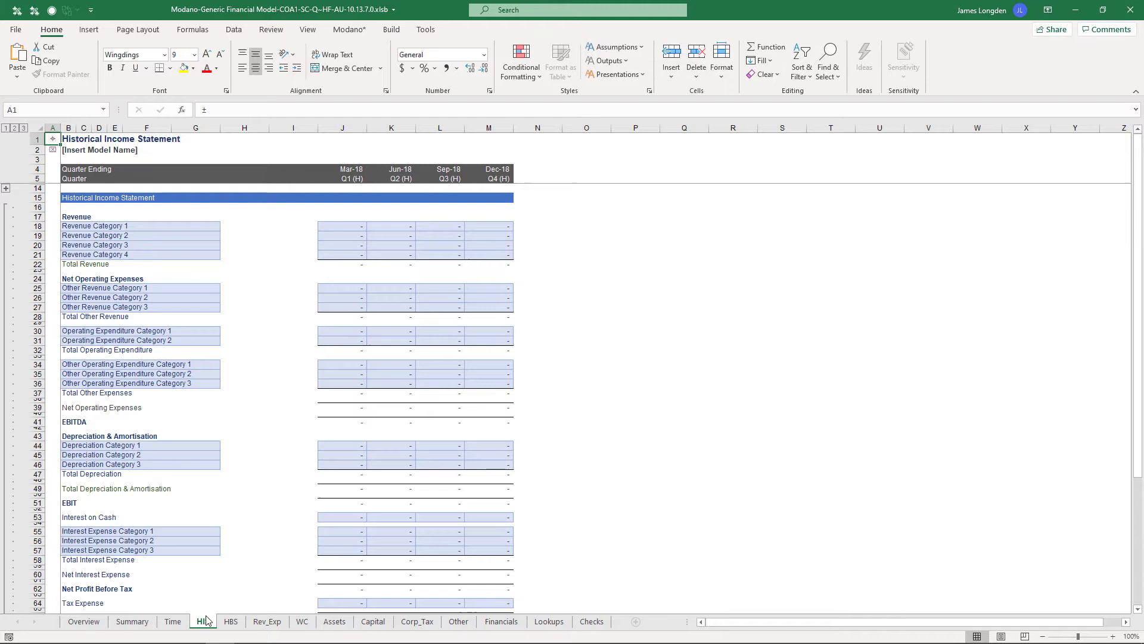
click(181, 622)
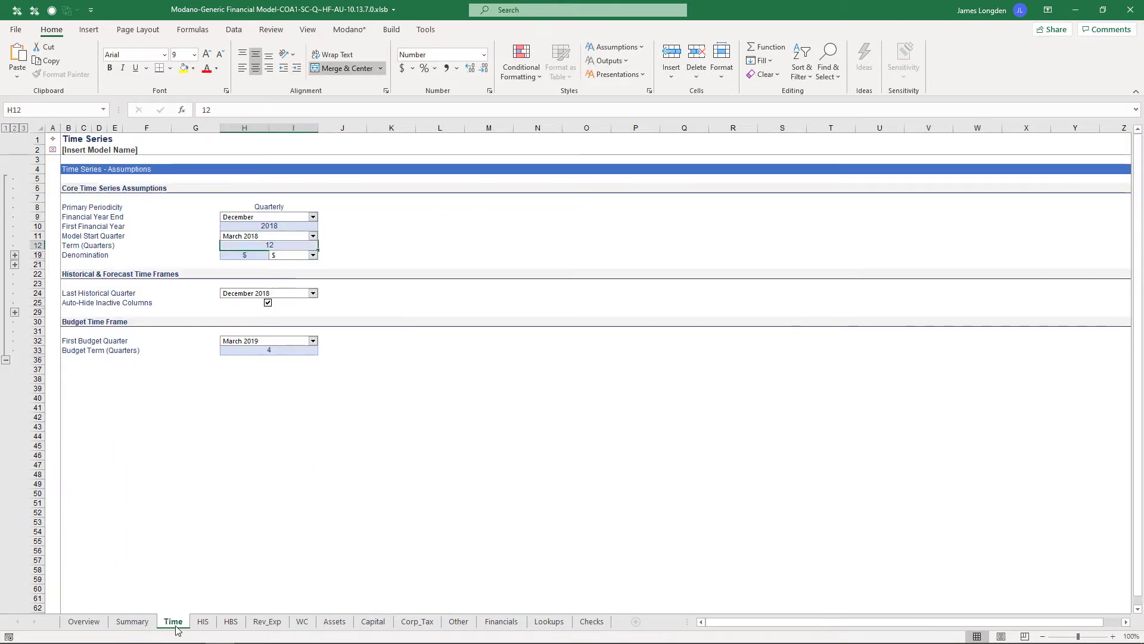
click(312, 292)
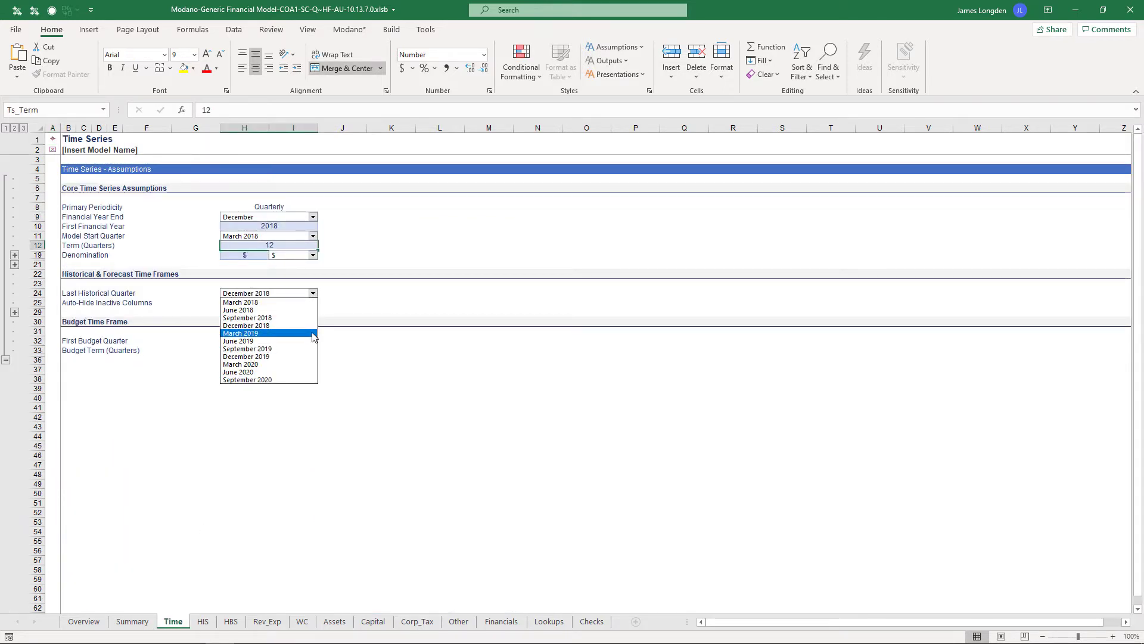
click(268, 332)
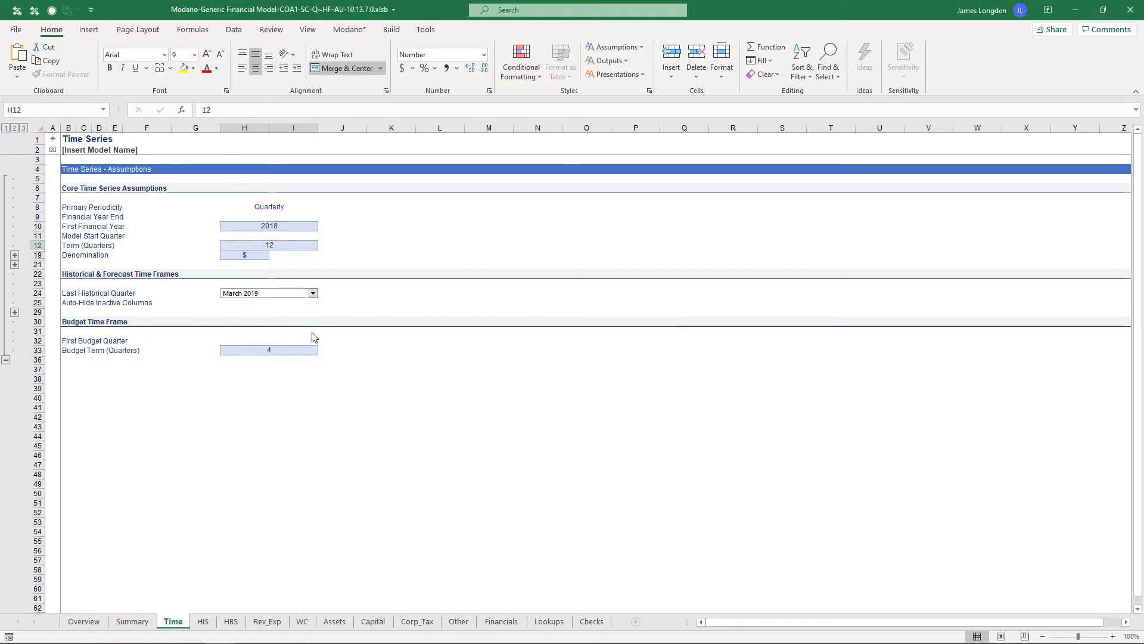
click(202, 621)
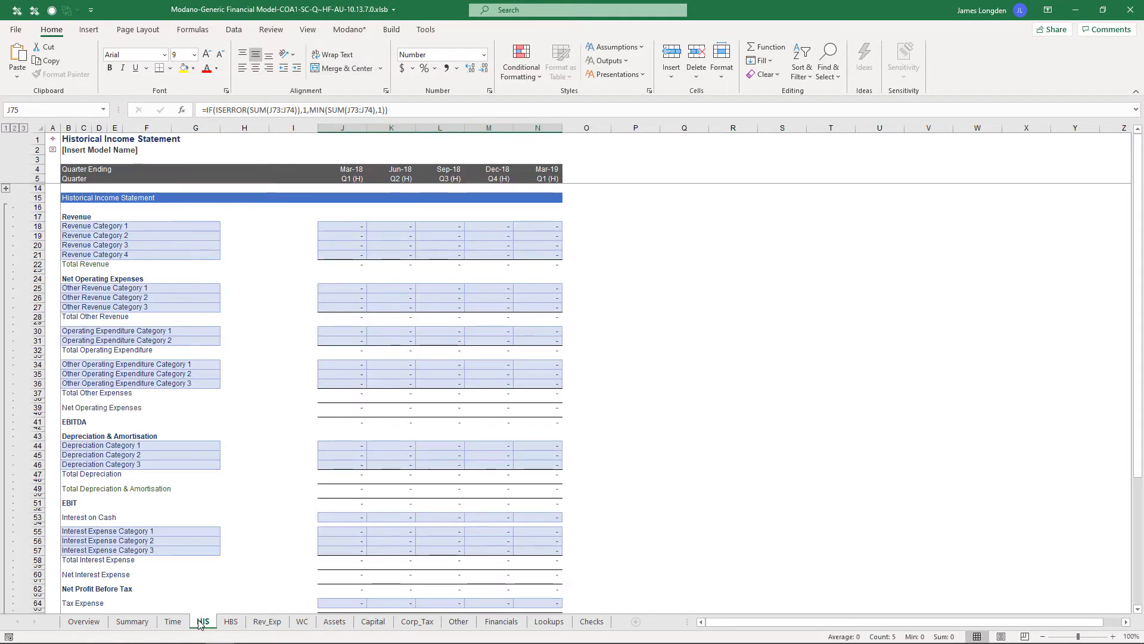
click(523, 129)
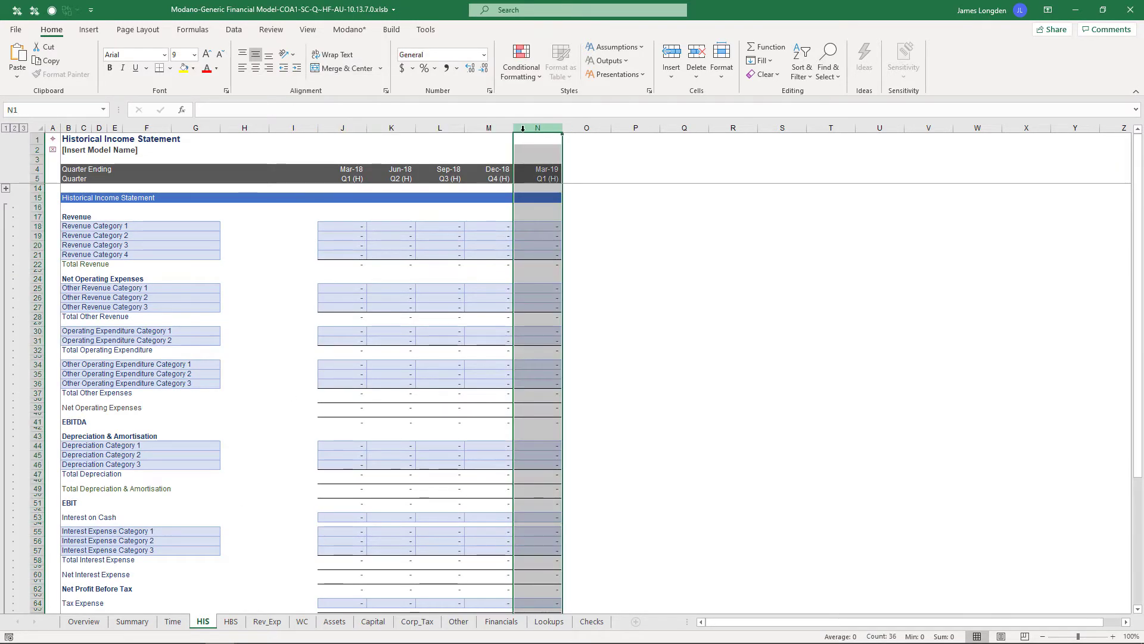
click(489, 624)
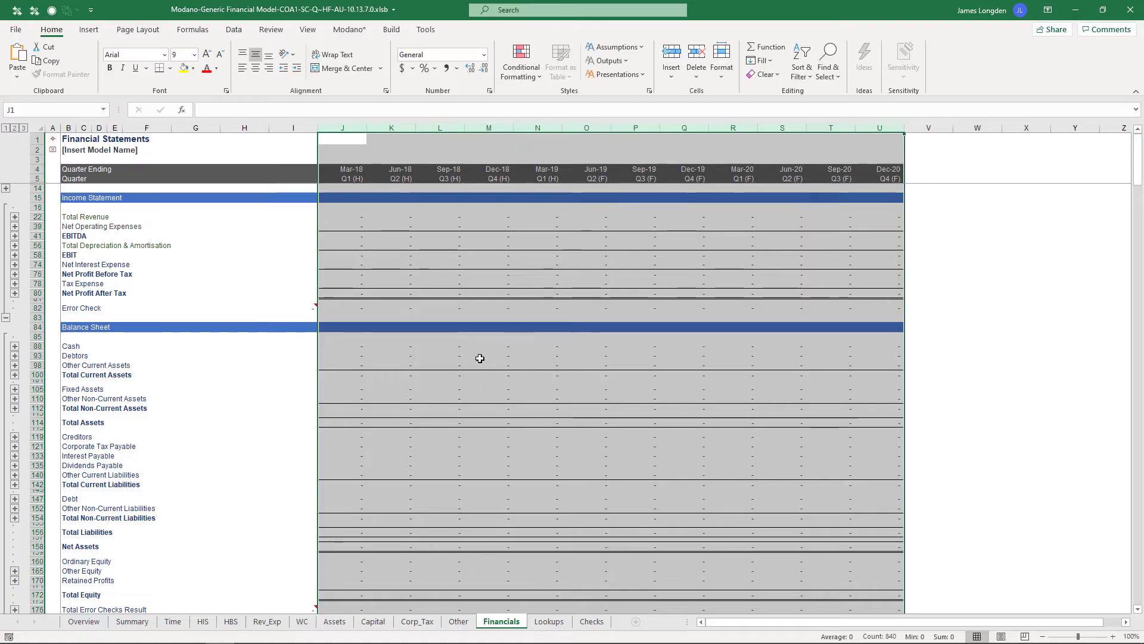
Step: Open the Project Manager full screen and display the Revenue module's composition
click(390, 29)
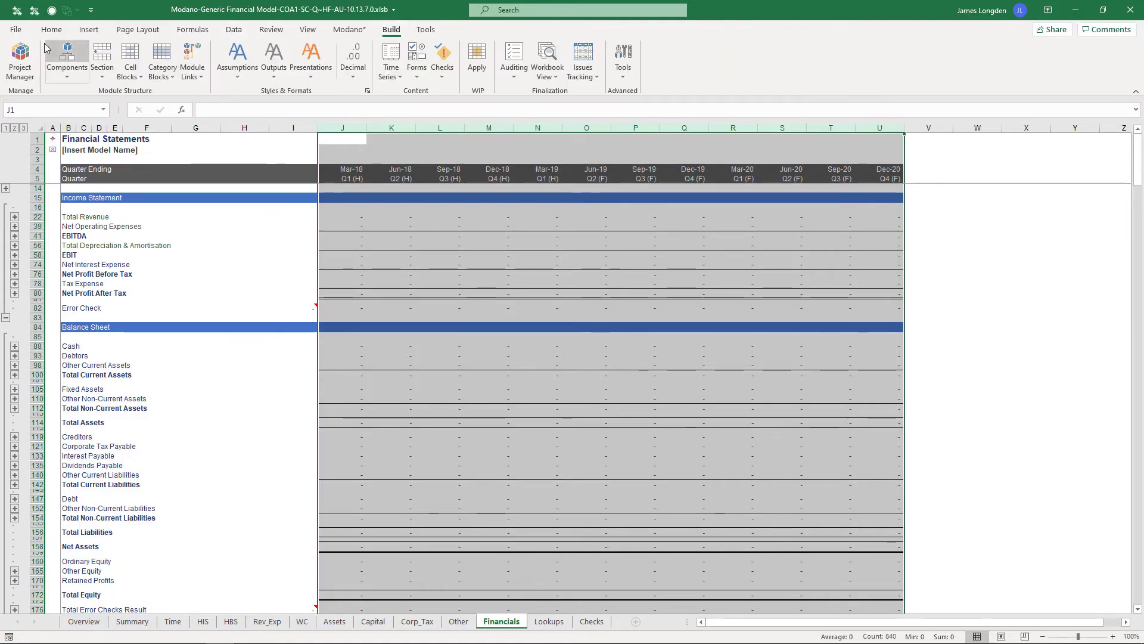
click(19, 57)
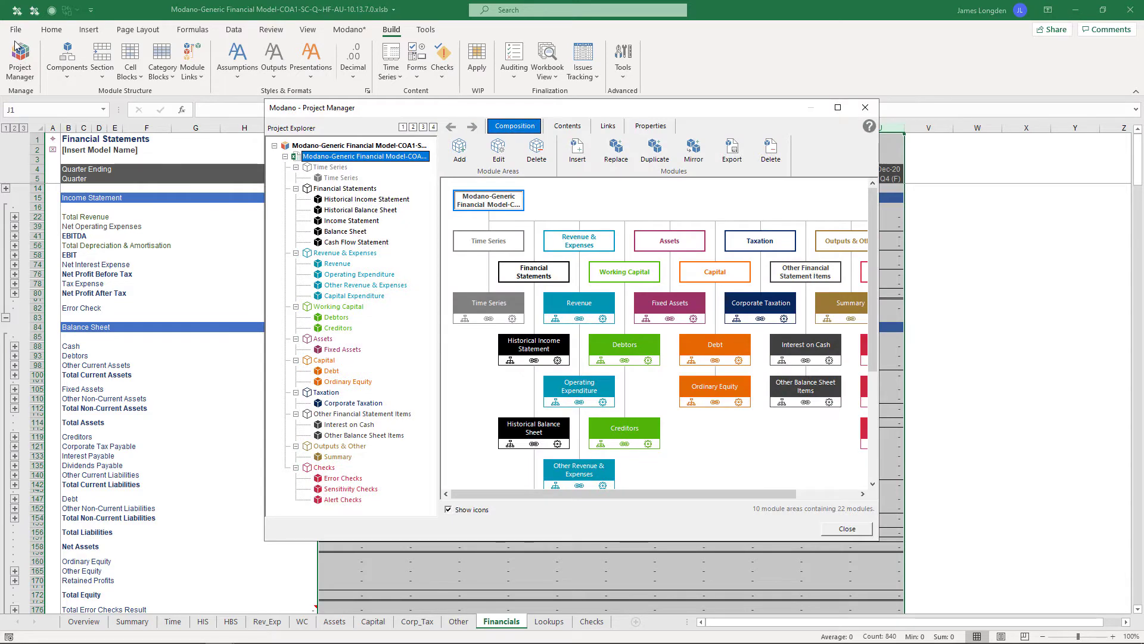
click(837, 108)
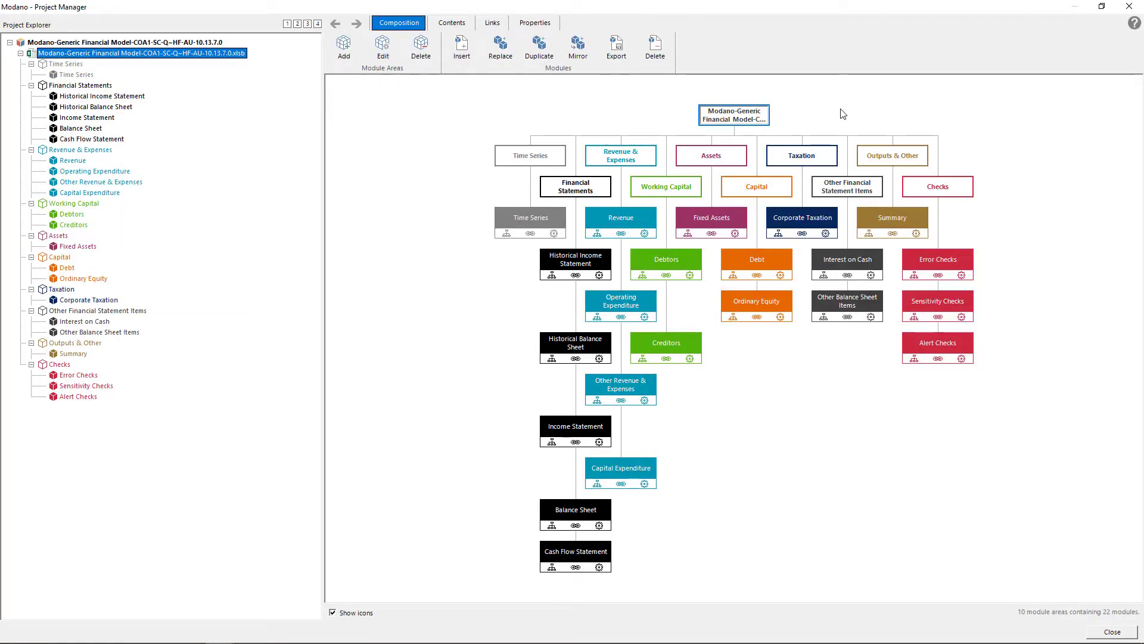
click(597, 233)
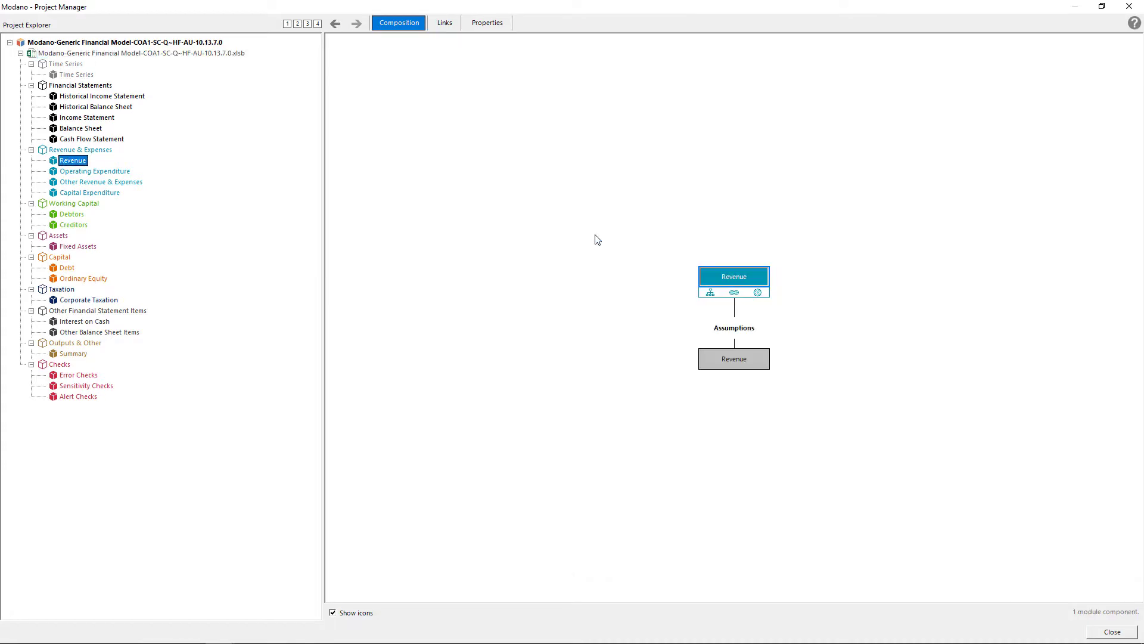
Step: Jump to the Revenue section and enter 1,000 for Revenue Category 1 in Dec-19
double_click(724, 358)
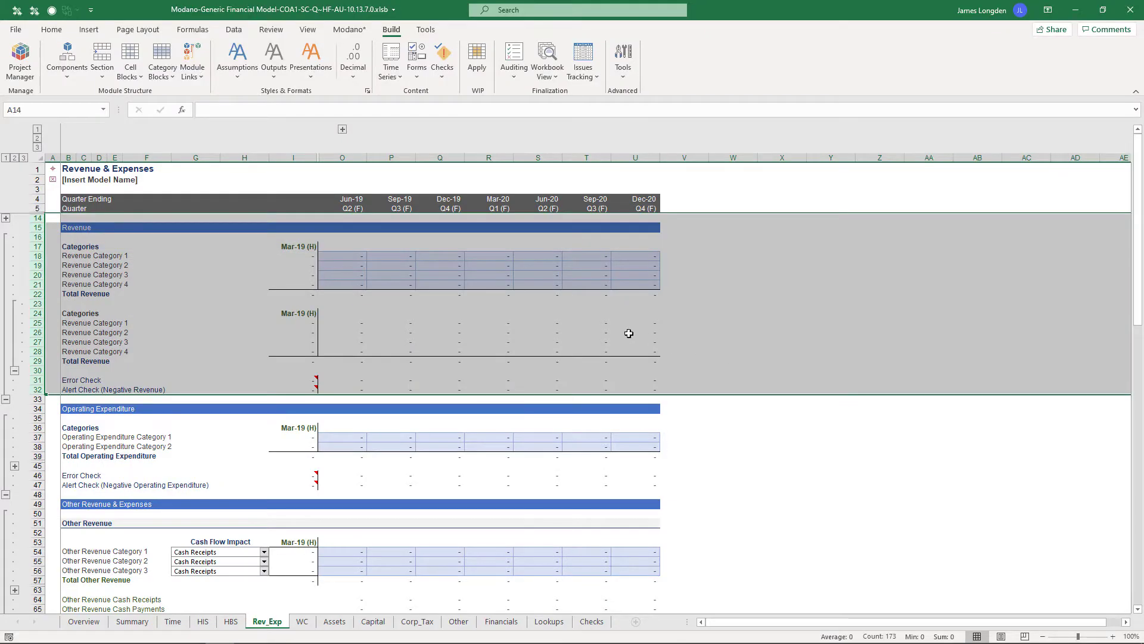
click(432, 255)
text(1,000)
key(Return)
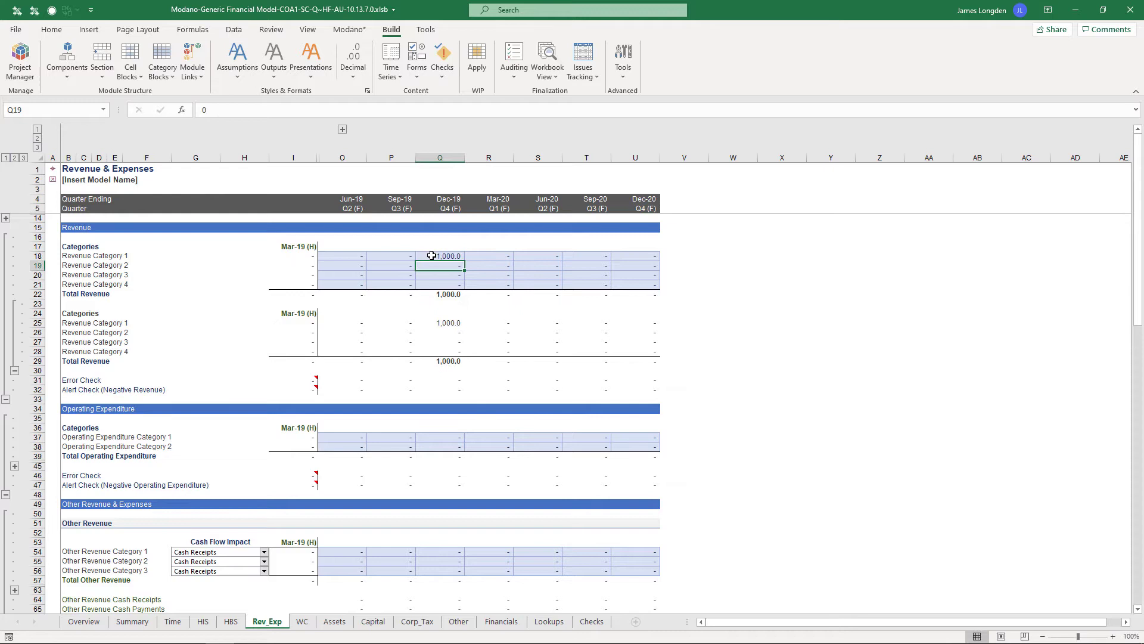
Step: Replace the Revenue module with Revenue (Unit Prices, Volumes) from the web library
click(349, 29)
click(149, 62)
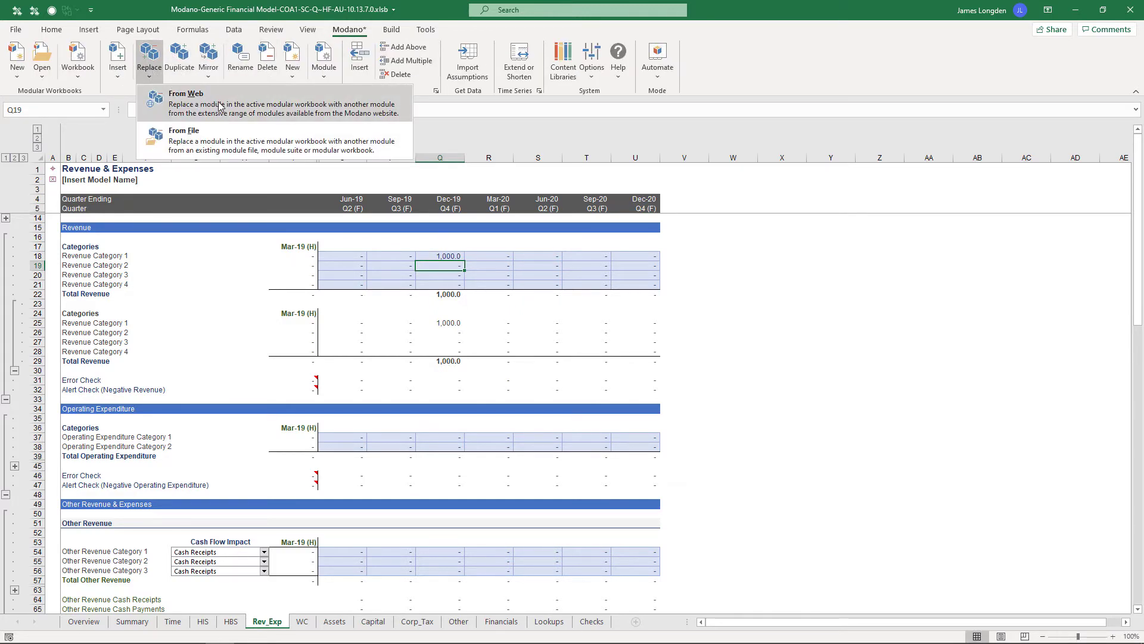
click(219, 106)
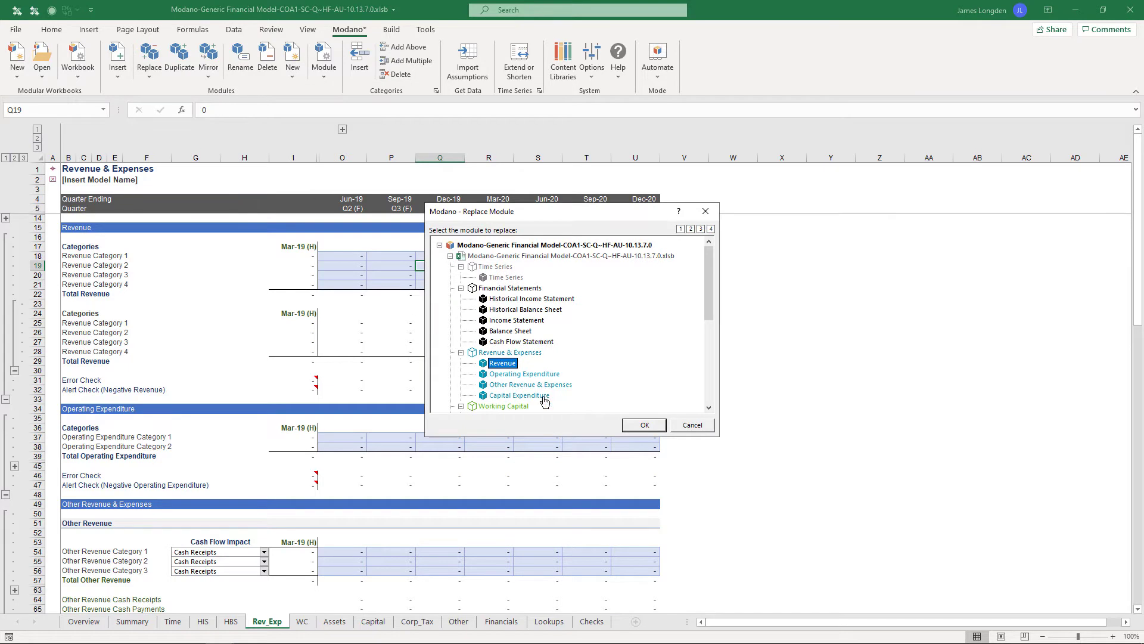
click(644, 425)
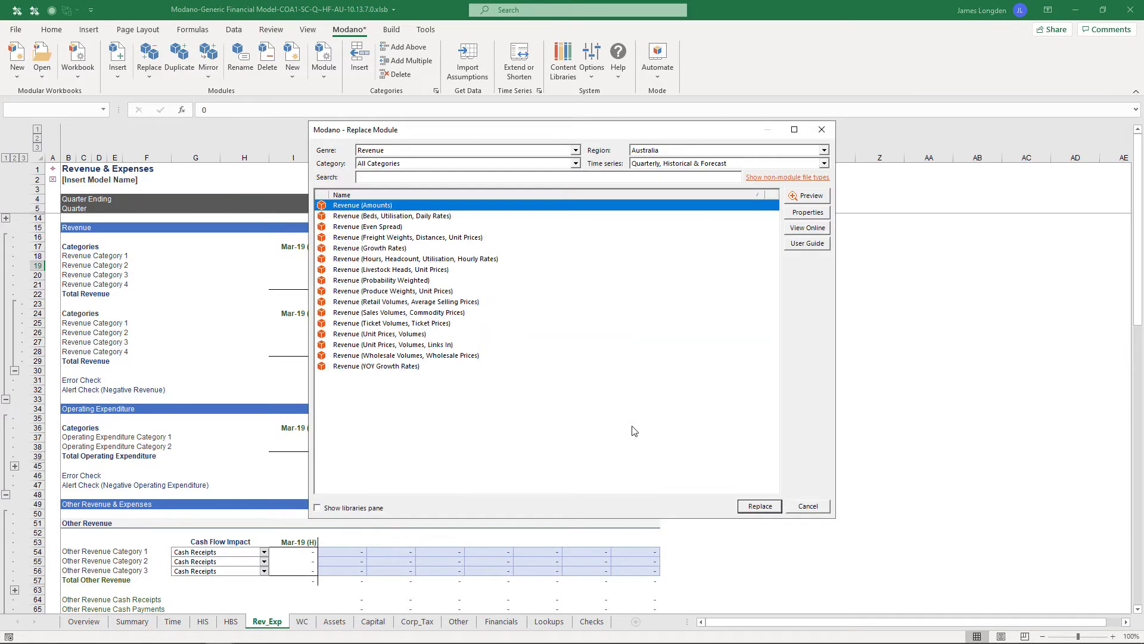
click(433, 334)
click(744, 507)
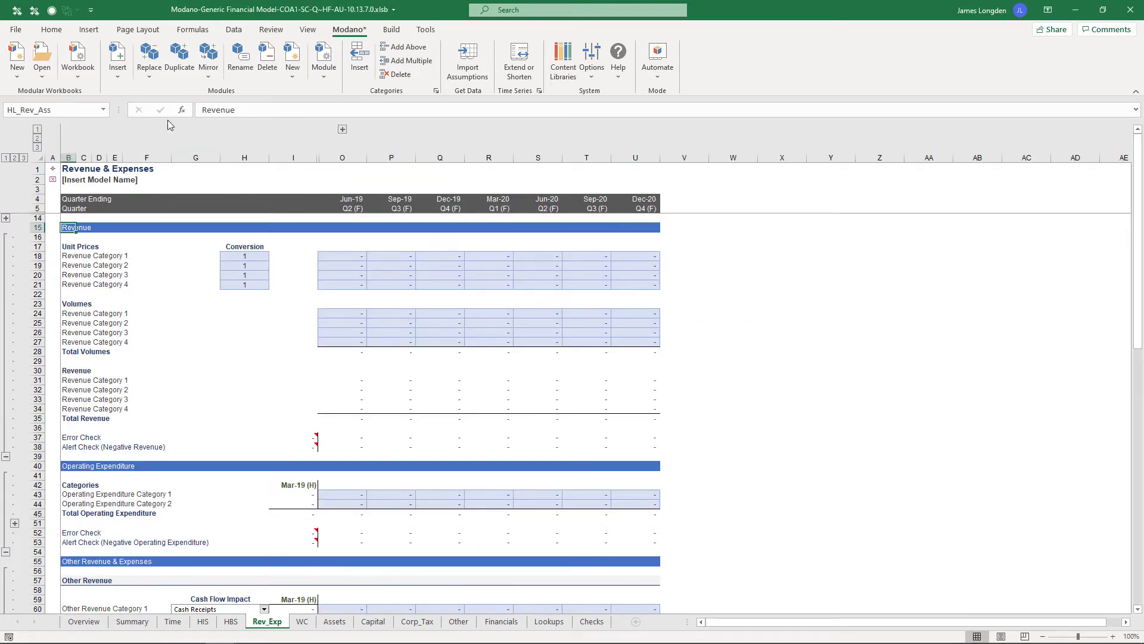
Step: Open Modano's Insert From Web library and filter the modules to the Equity Valuation genre
click(124, 78)
click(128, 87)
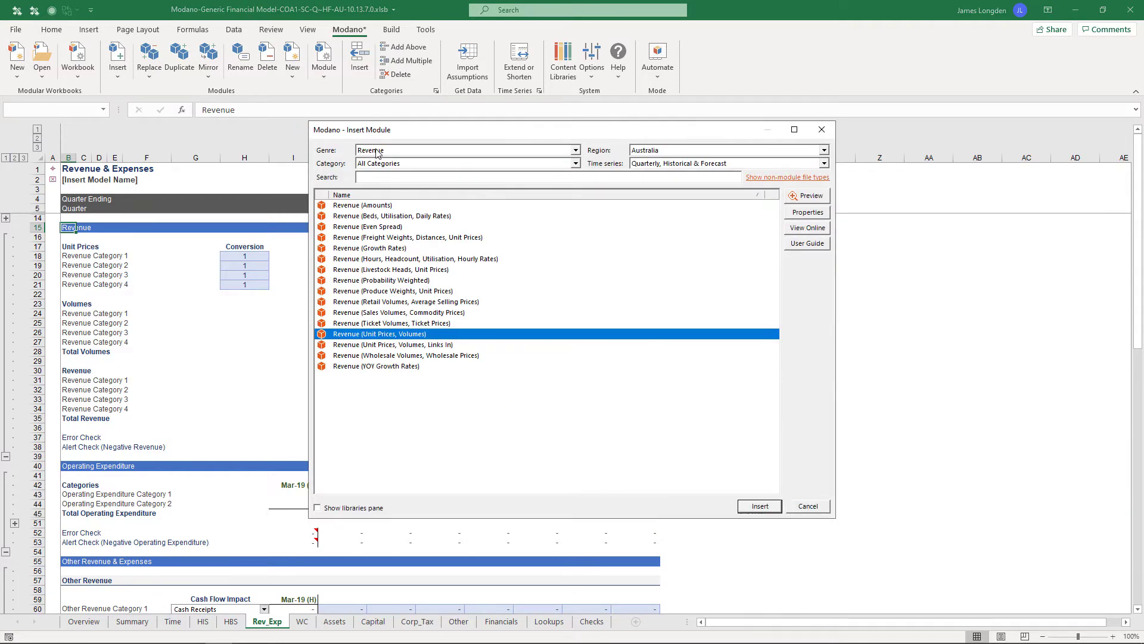
click(377, 153)
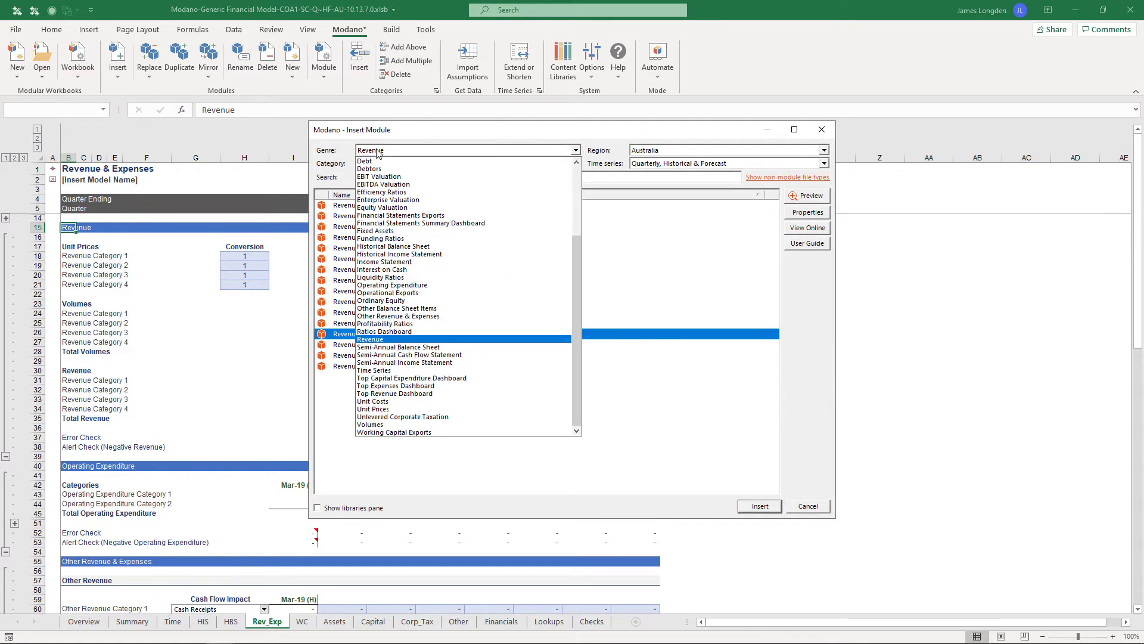
click(425, 239)
click(410, 157)
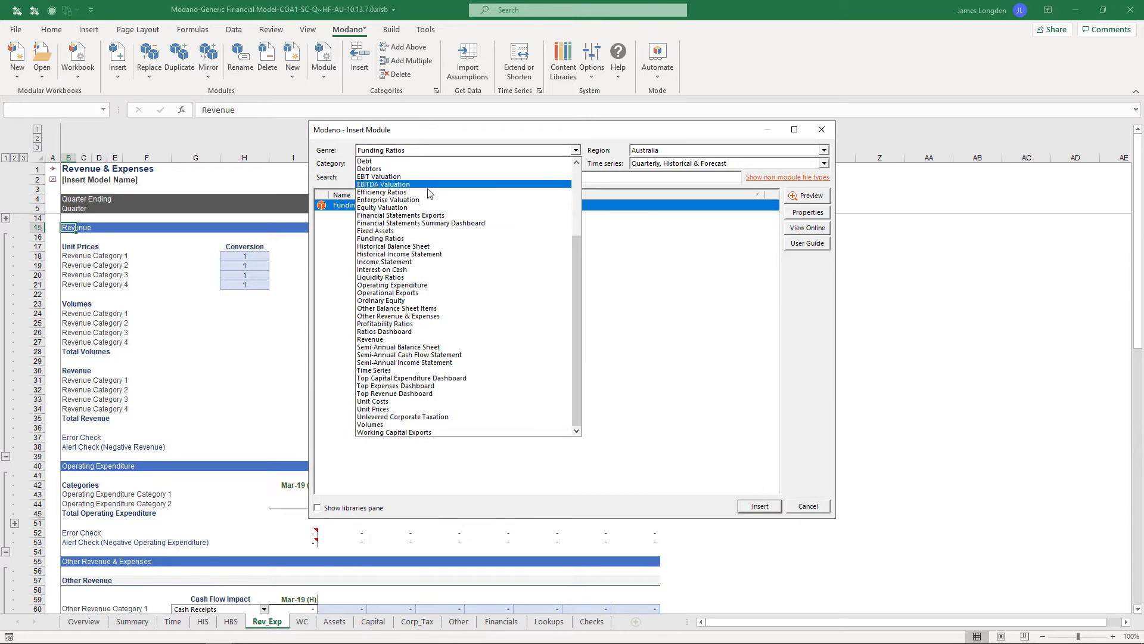
click(439, 211)
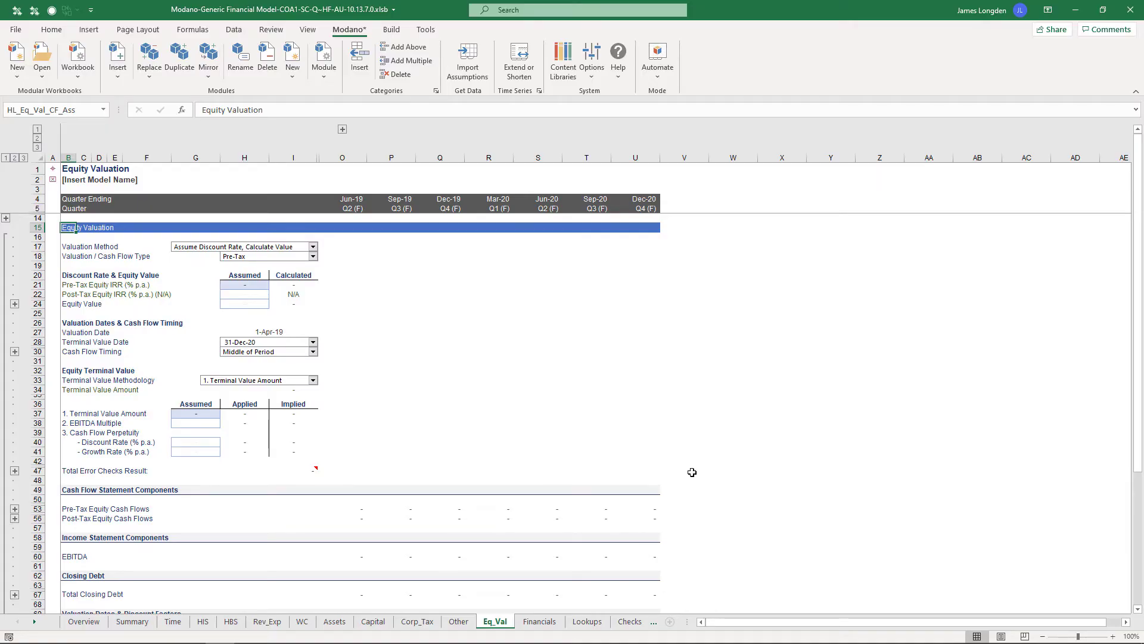
Step: Try the Page Layout colour schemes Custom 101, Custom 105, Custom 110 and a dark navy scheme
click(126, 35)
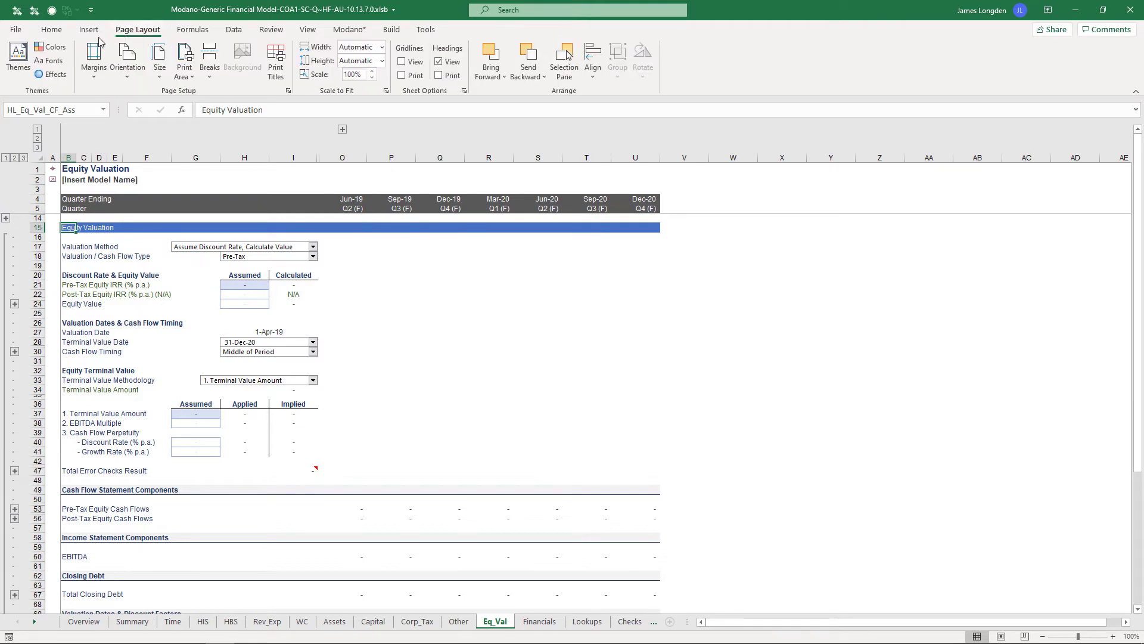
click(70, 49)
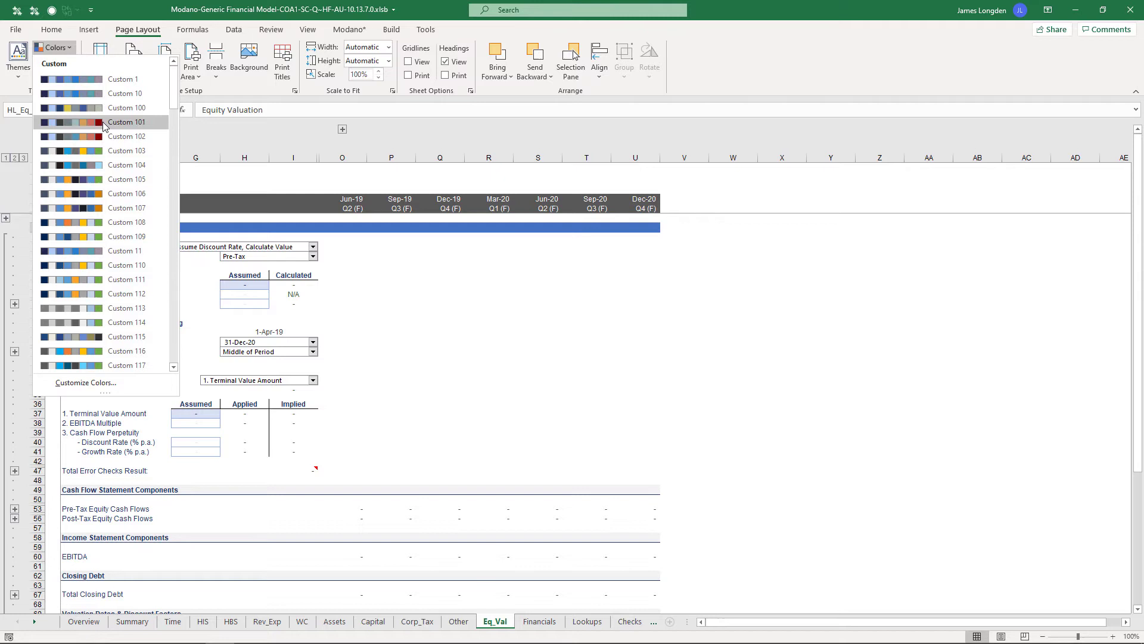
click(81, 123)
click(63, 48)
click(80, 179)
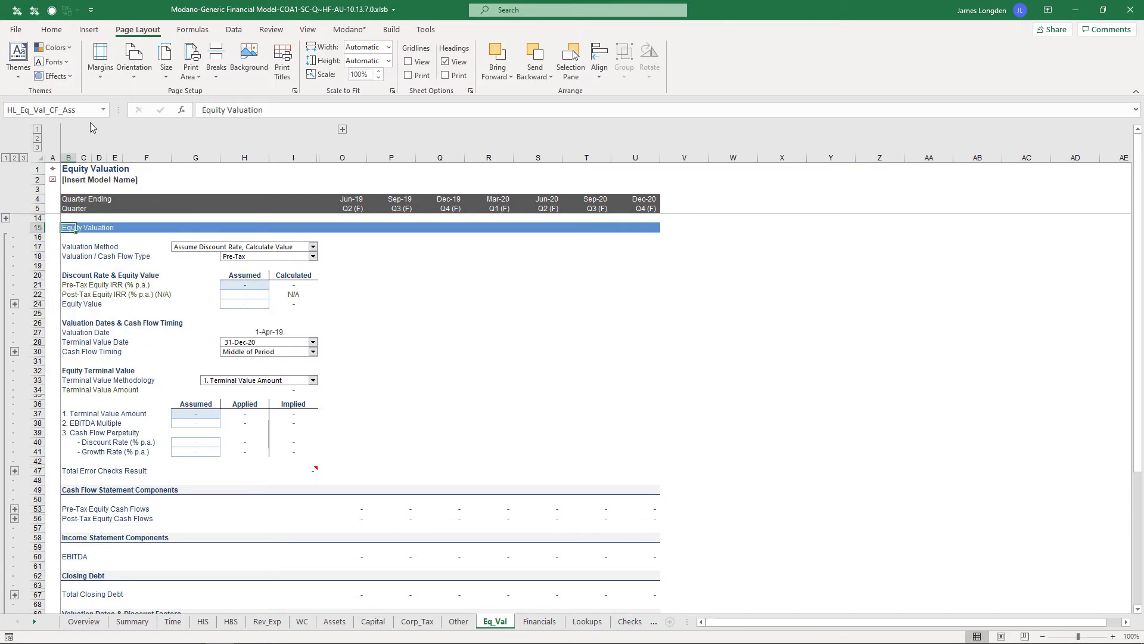
click(60, 47)
click(99, 271)
click(60, 47)
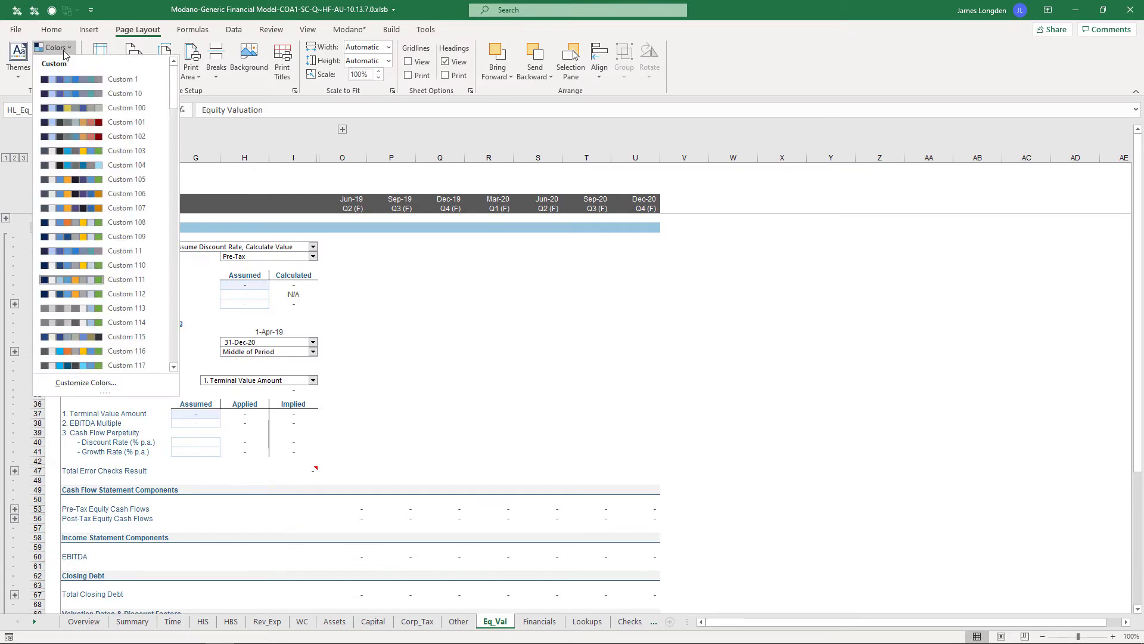
scroll(89, 214, down, 5)
click(94, 229)
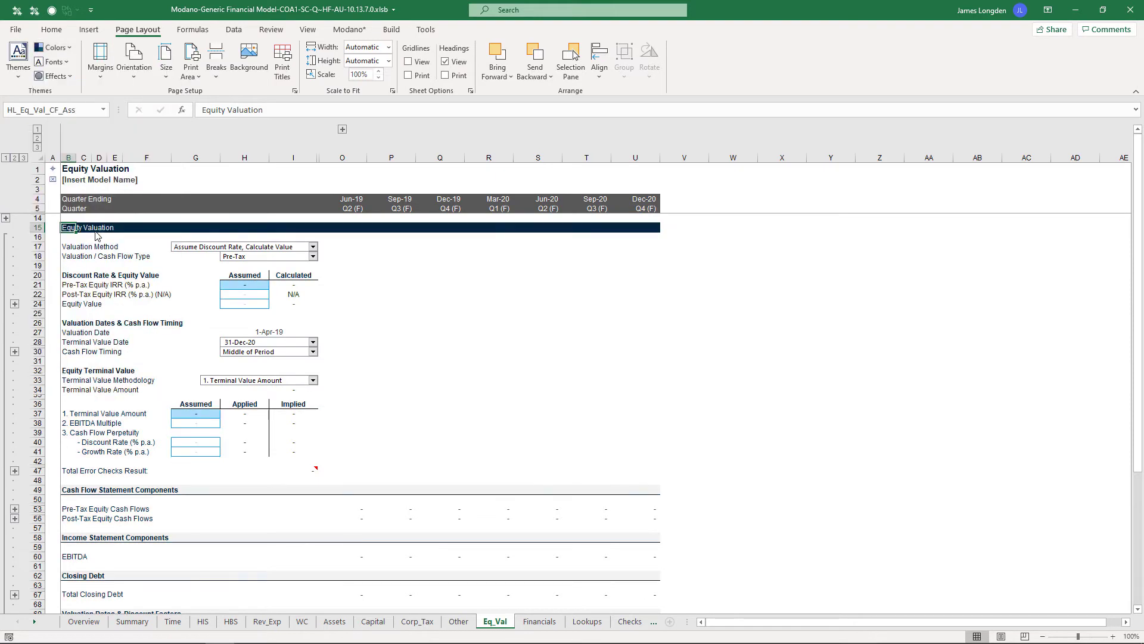
Step: Try bright blue, navy and Custom 51 schemes before settling on an orange colour theme
click(59, 48)
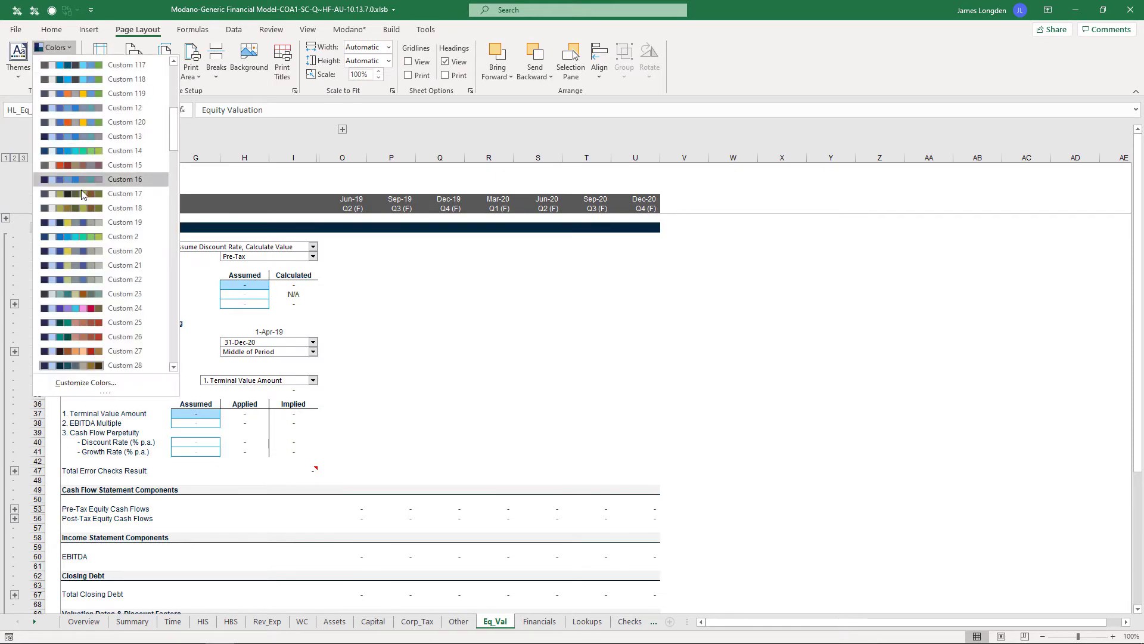
scroll(89, 227, down, 2)
click(101, 269)
click(62, 50)
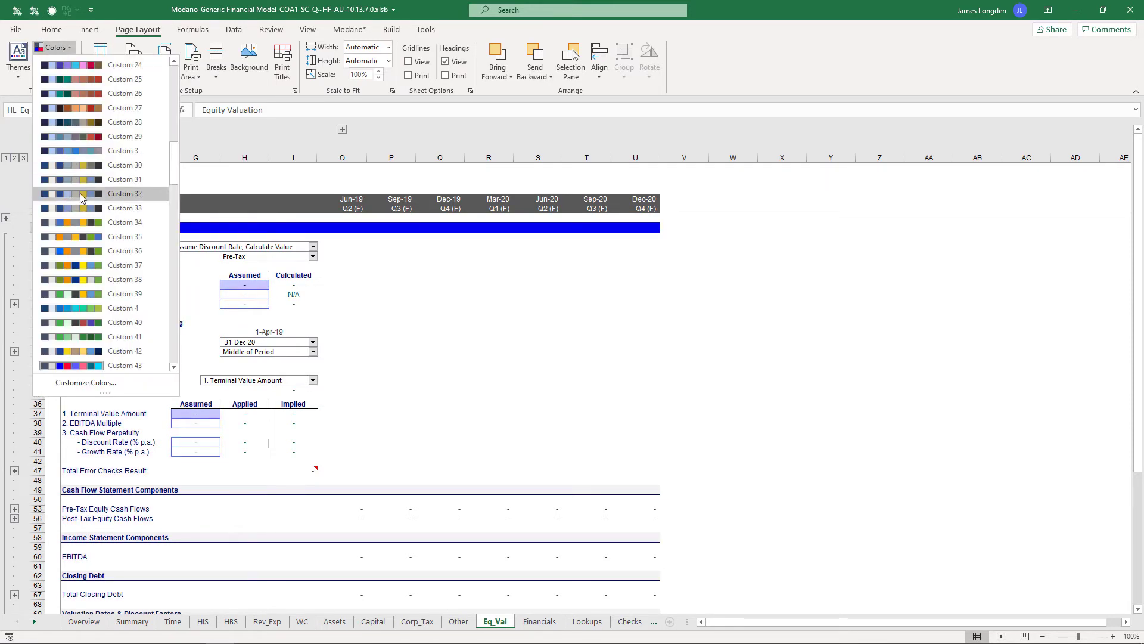
click(83, 195)
click(59, 48)
click(85, 282)
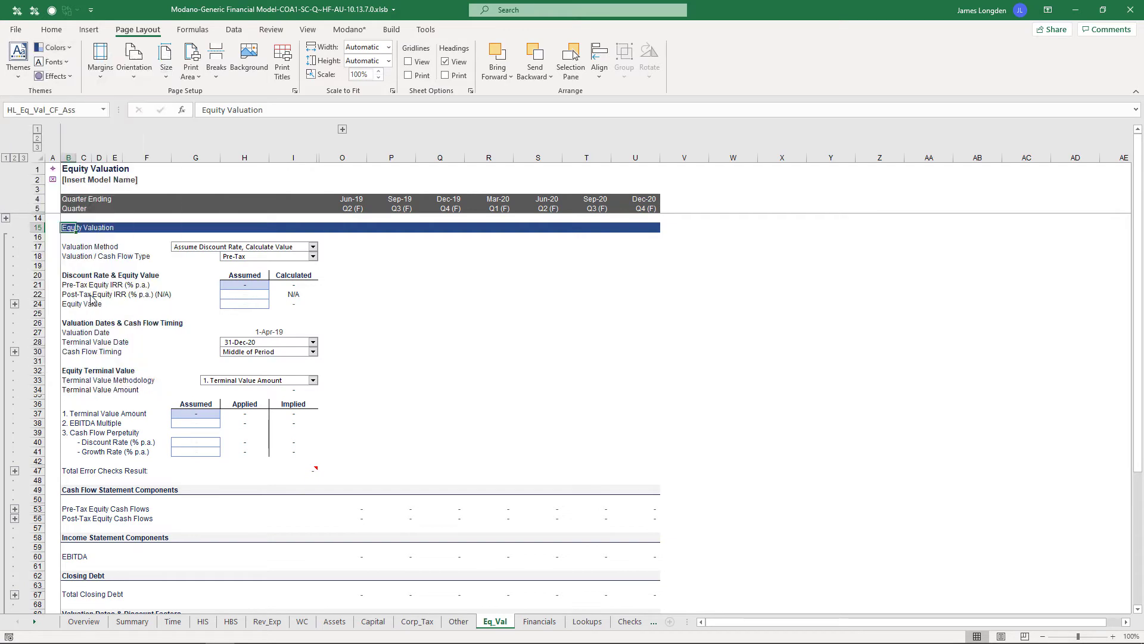
click(60, 47)
scroll(59, 270, up, 1)
click(73, 273)
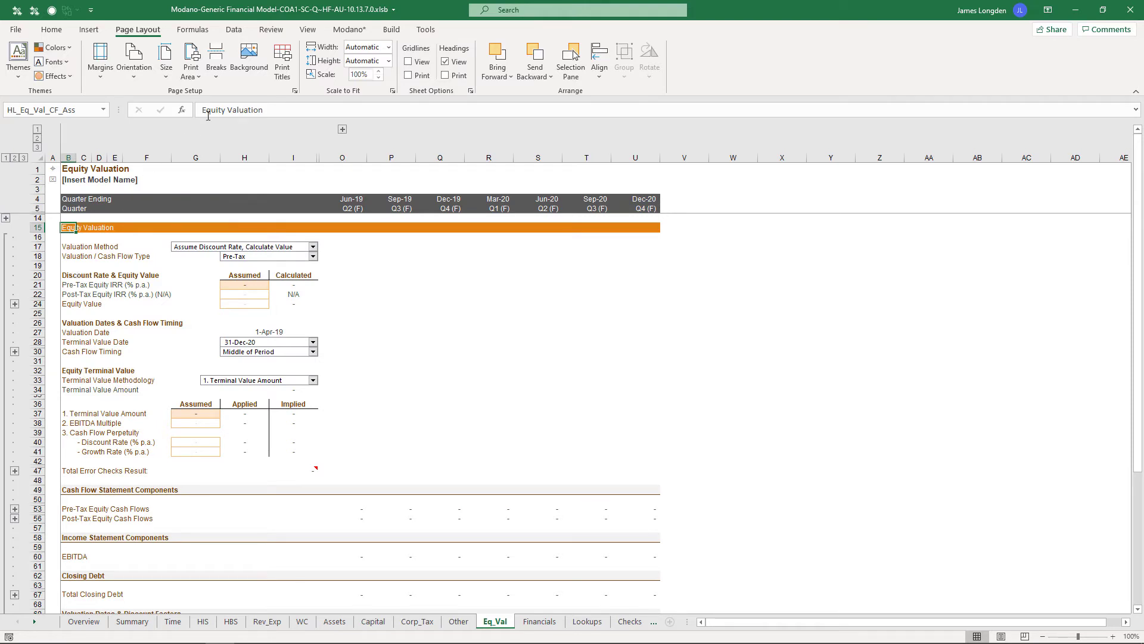
click(348, 29)
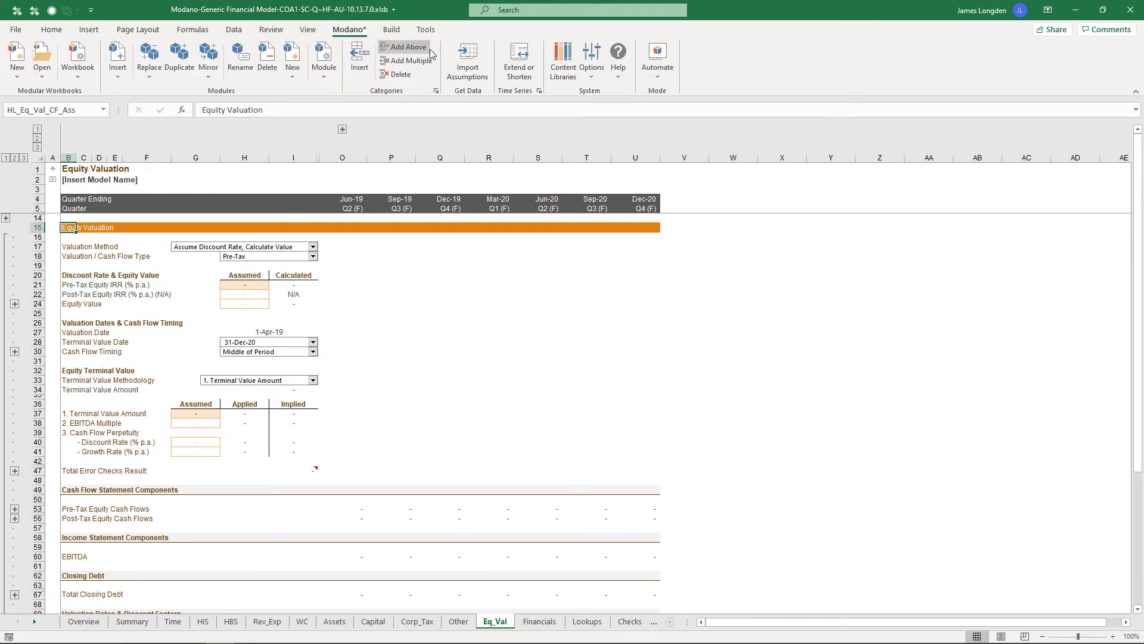
click(591, 57)
click(659, 126)
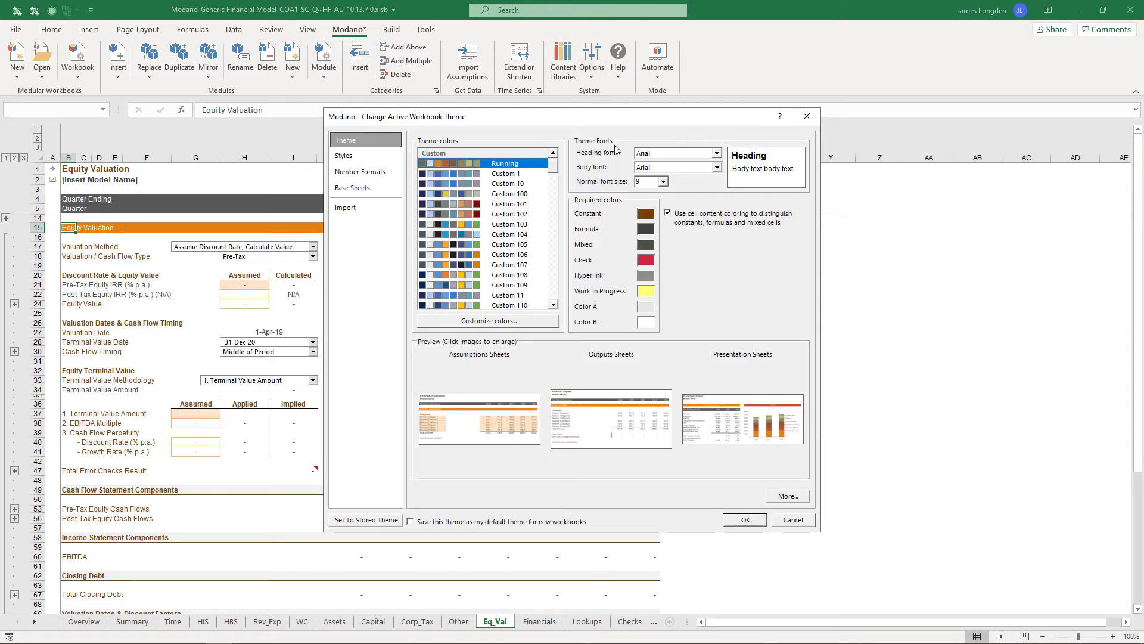
click(369, 162)
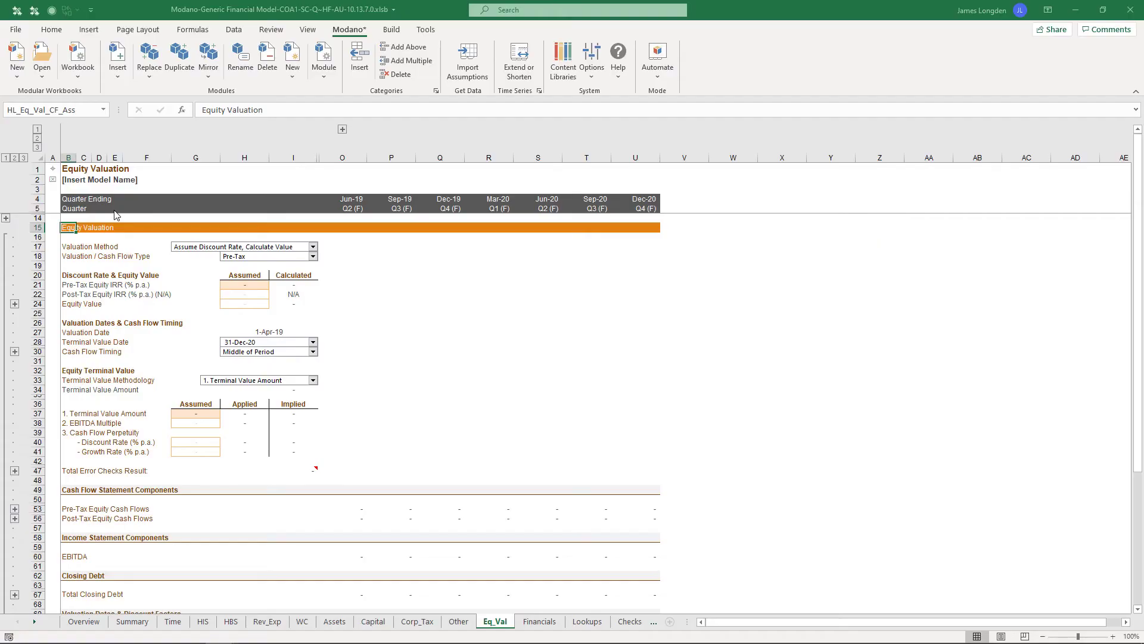
Step: Open the Modano Project Manager and select Financial Statements' Historical Income Statement module
click(390, 30)
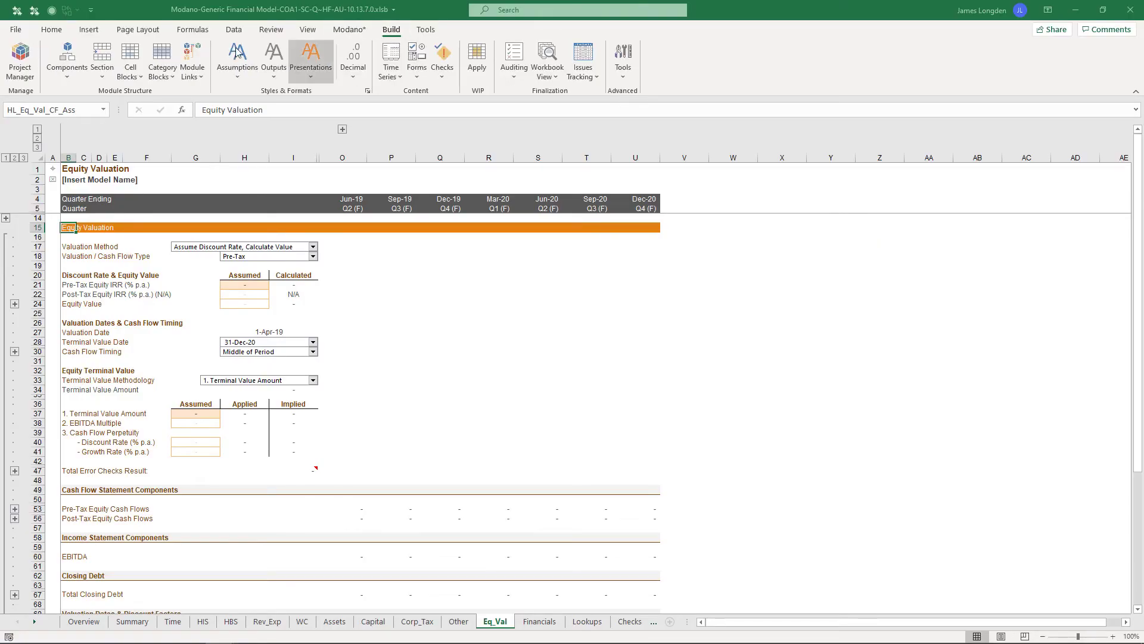
click(28, 55)
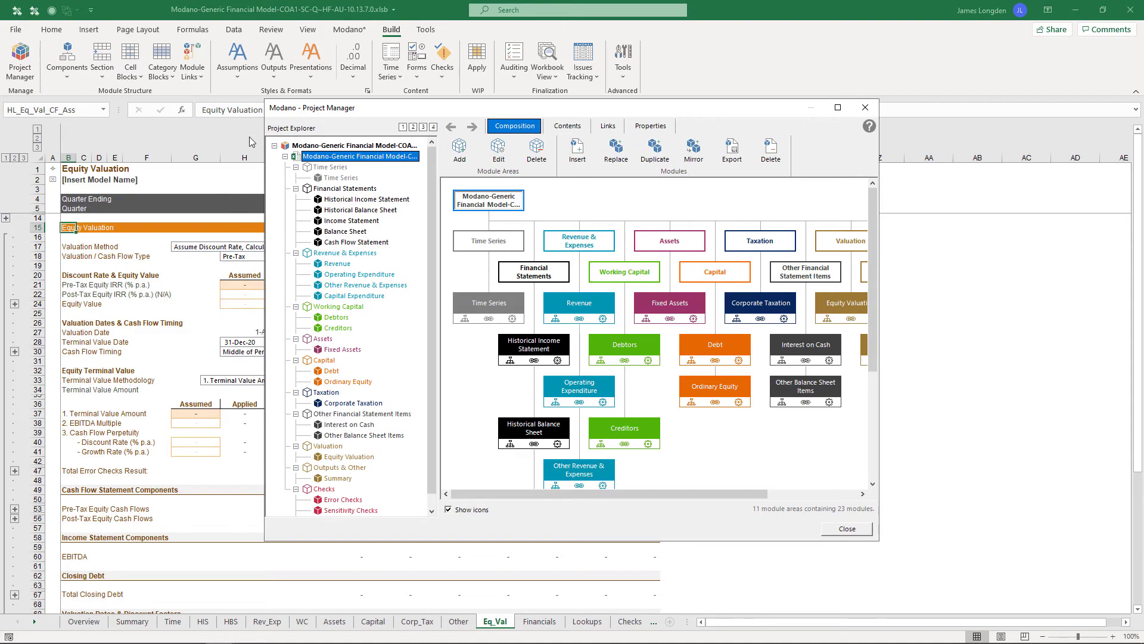
click(351, 189)
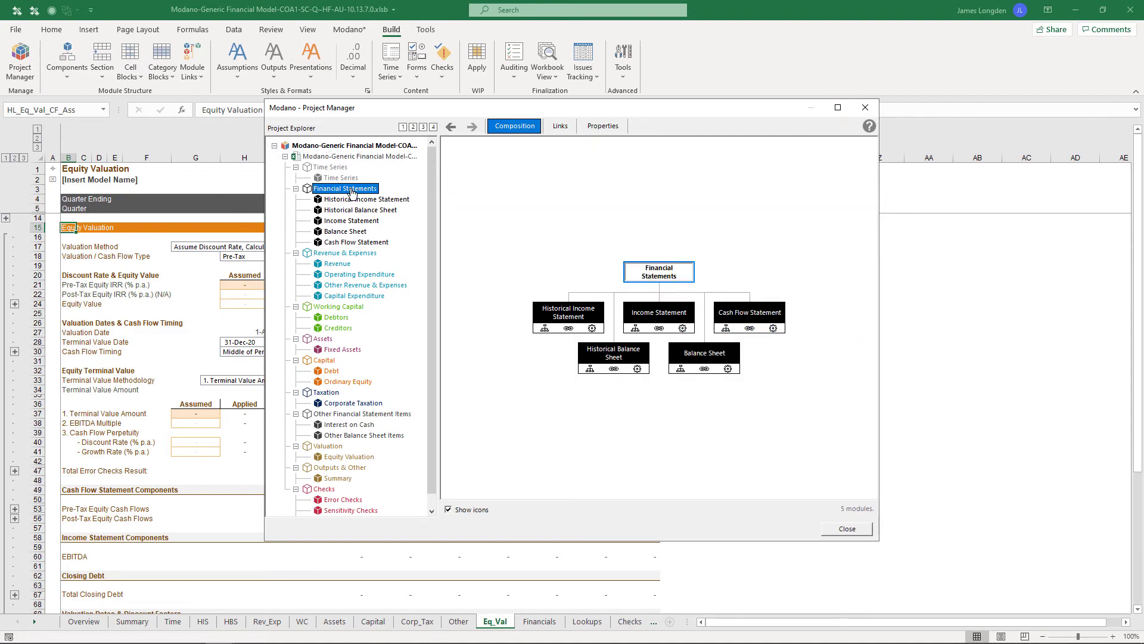
click(360, 199)
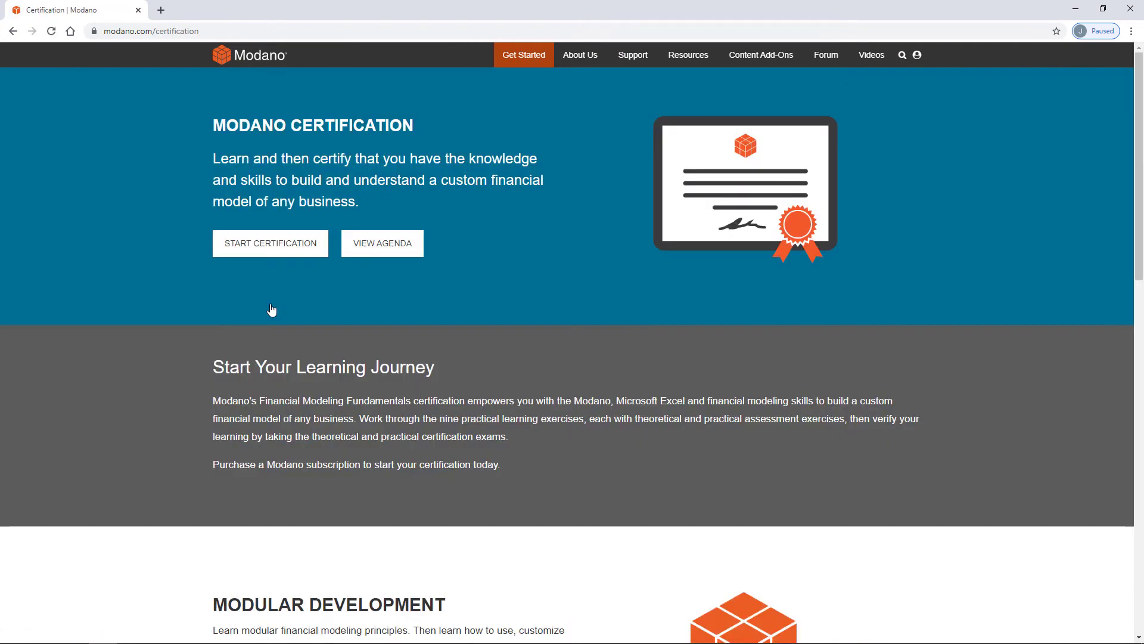
Step: Open the certification agenda and start the Customizing Modules training page
click(378, 244)
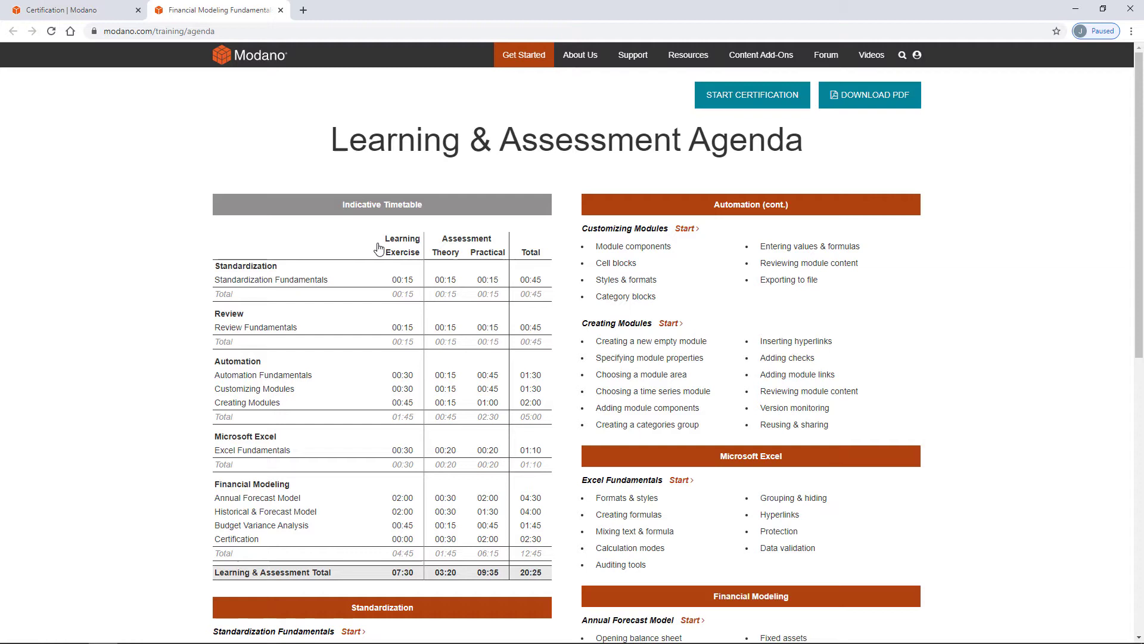
click(685, 229)
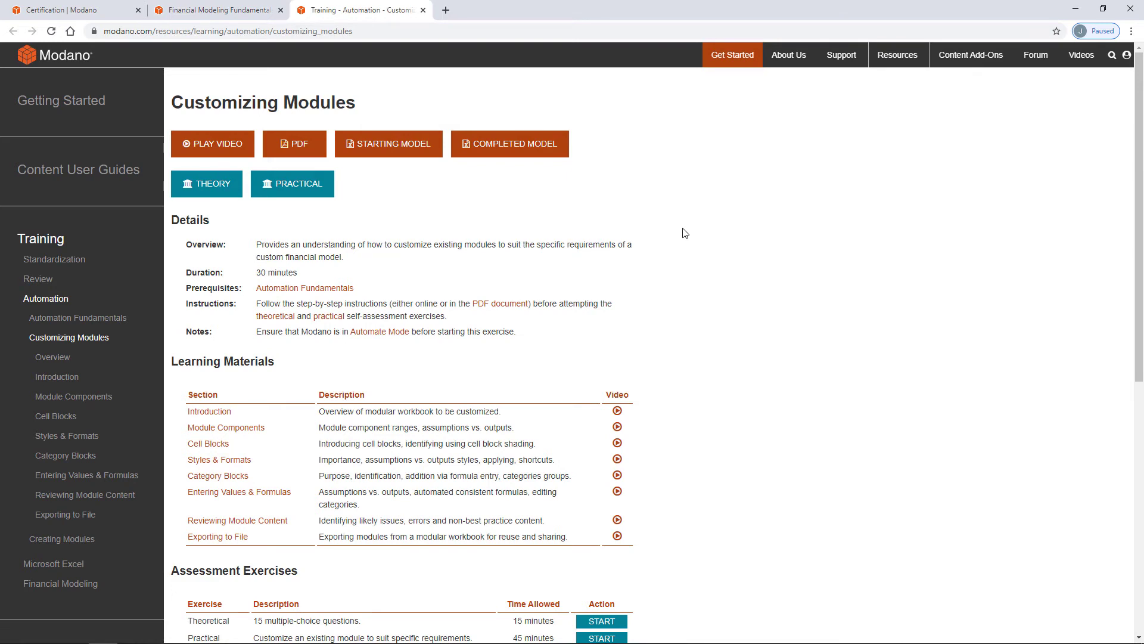
mouse_move(841, 57)
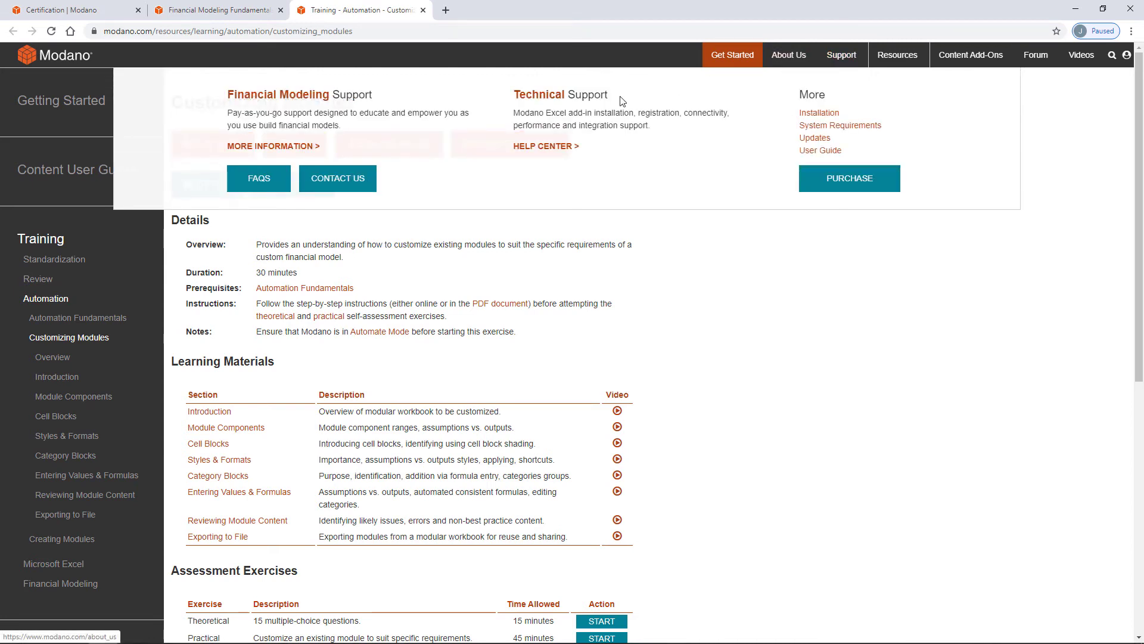
Step: Open the Financial Modeling Support details and scroll through the Implementation Support page
click(269, 152)
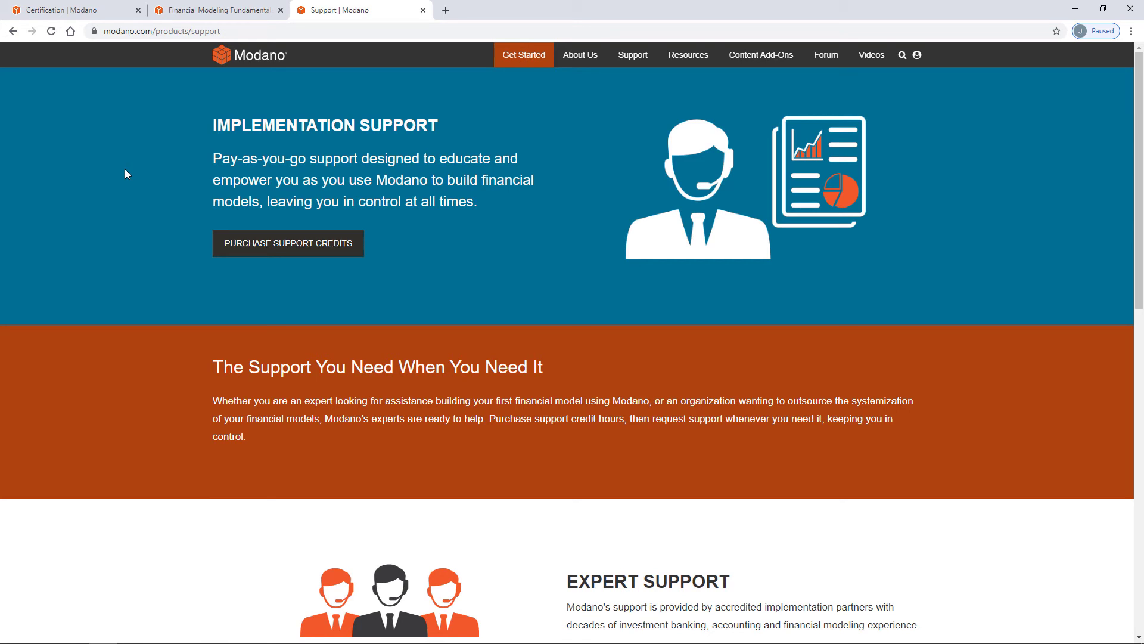
scroll(125, 173, down, 3)
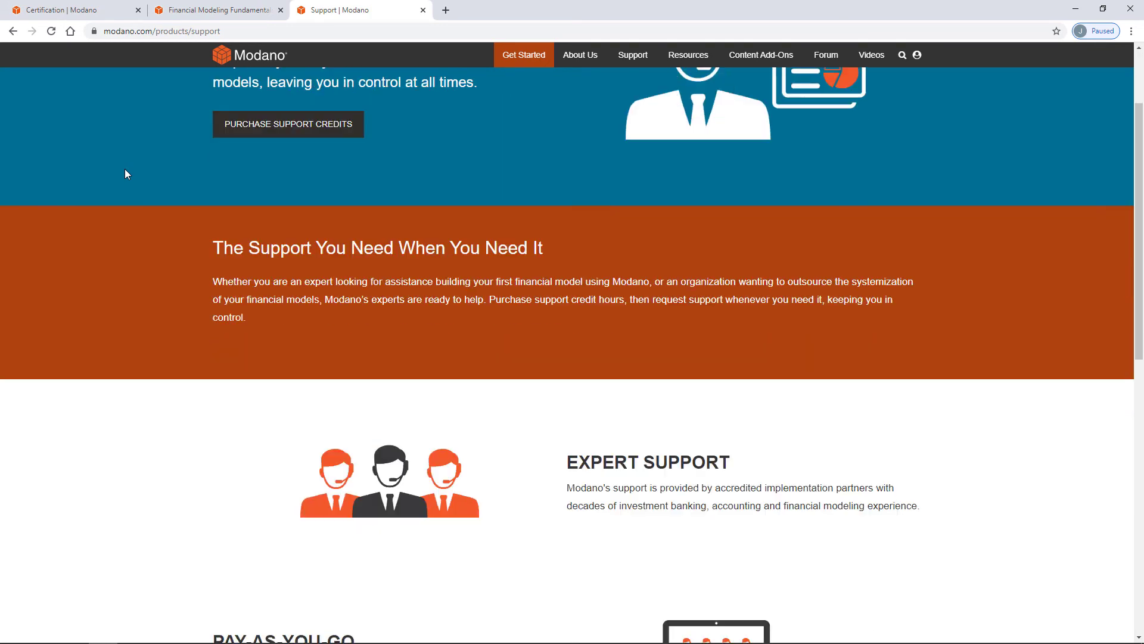
scroll(125, 173, down, 3)
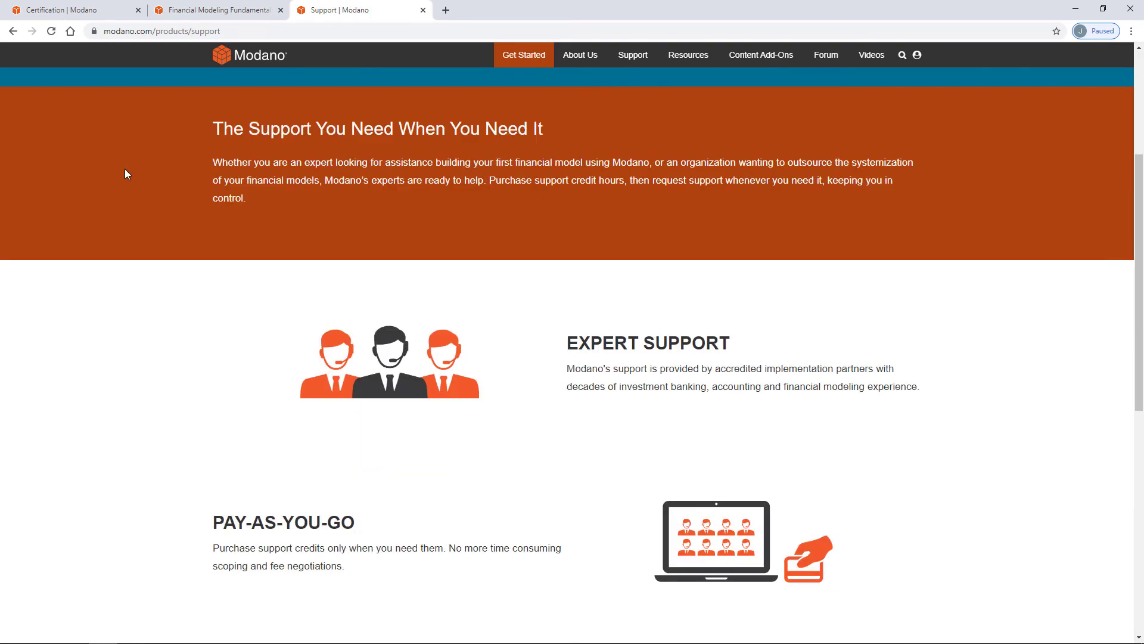
scroll(127, 174, down, 3)
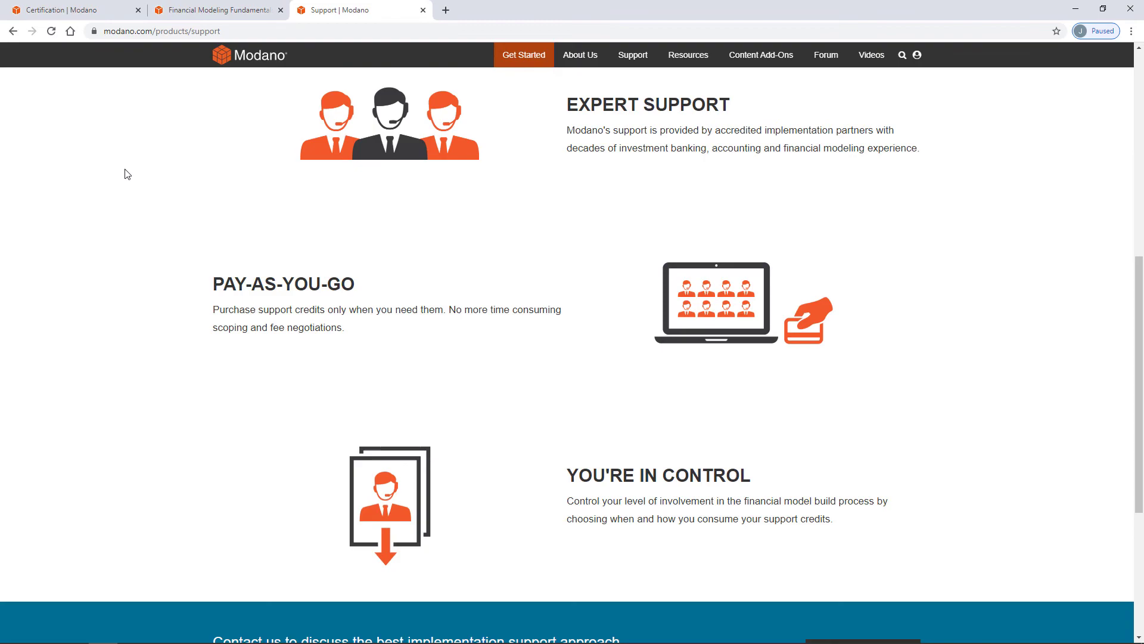